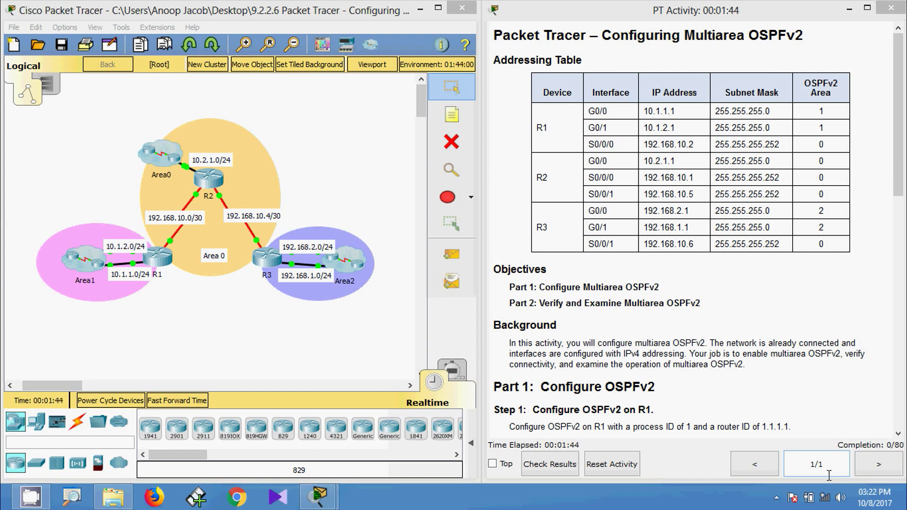
Open R1's CLI and enter privileged and global configuration mode
scroll(585, 297, down, 3)
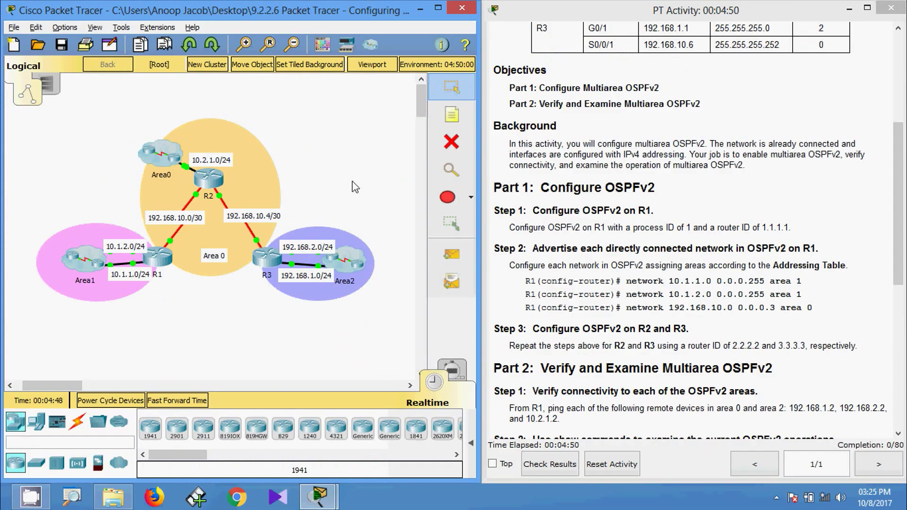
click(157, 259)
click(378, 90)
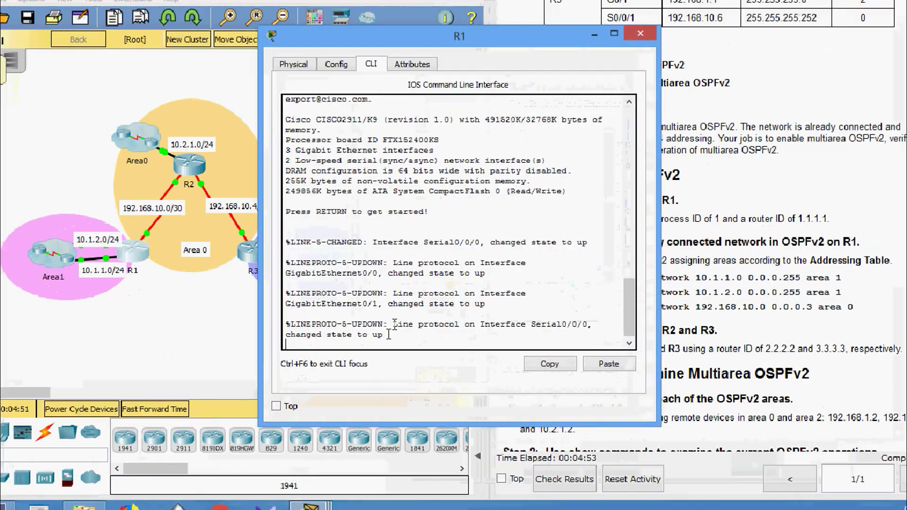
key(Return)
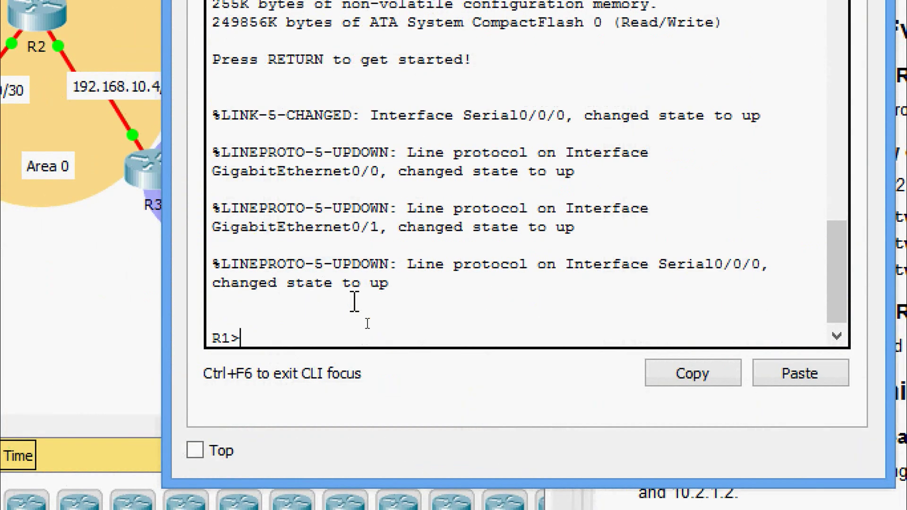
text(ena)
key(Tab)
key(Return)
text(conf)
key(Tab)
text(t)
Start OSPF process 1 on R1 and set its router ID to 1.1.1.1
key(Tab)
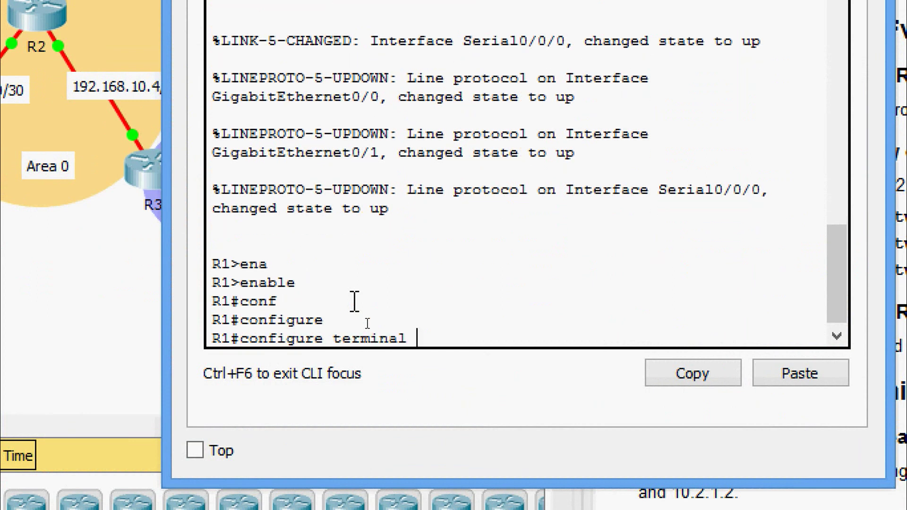
key(Return)
key(Return)
text(rou)
key(Tab)
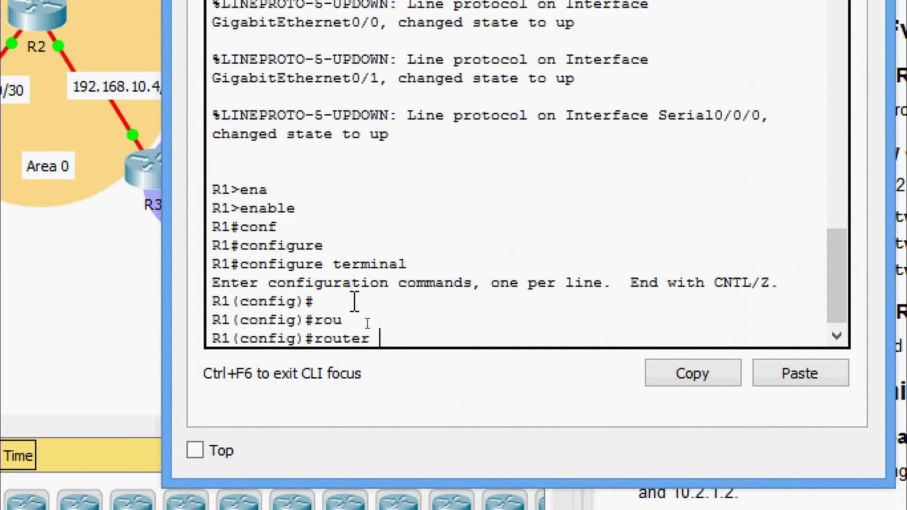
text(os)
key(Tab)
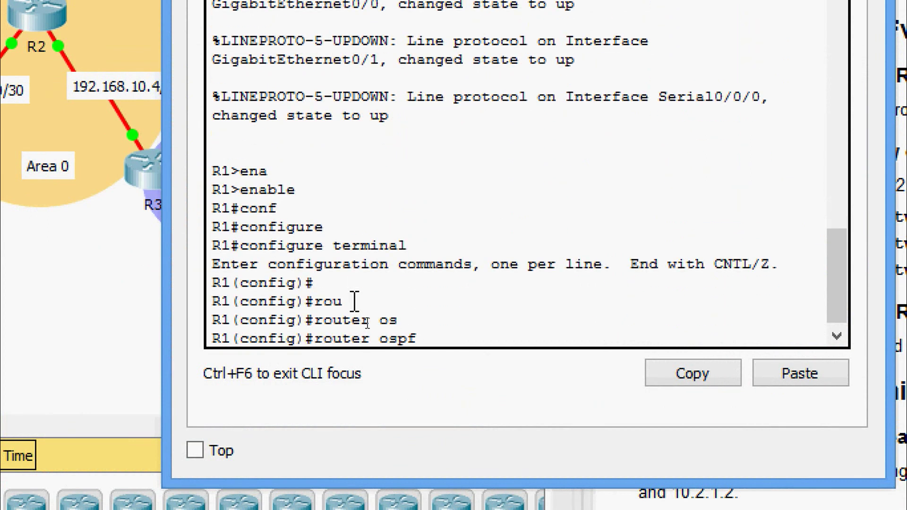
text(?)
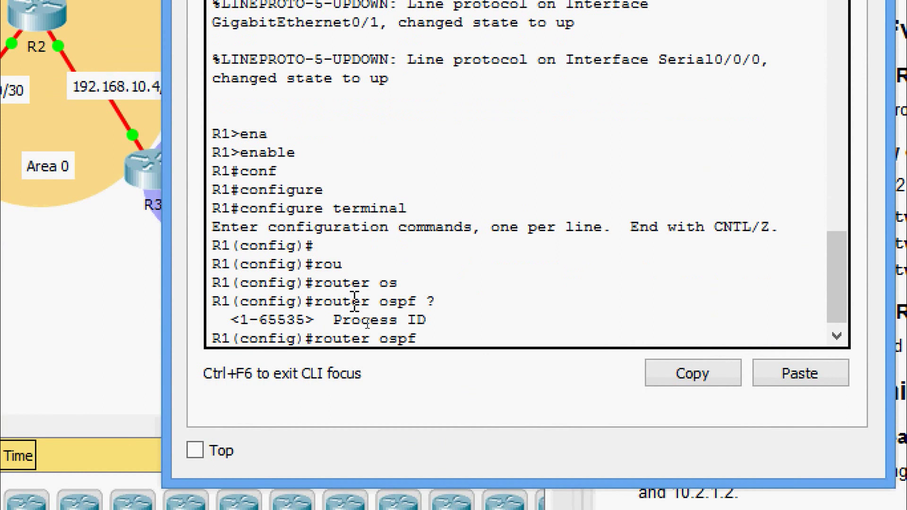
text(1)
key(Return)
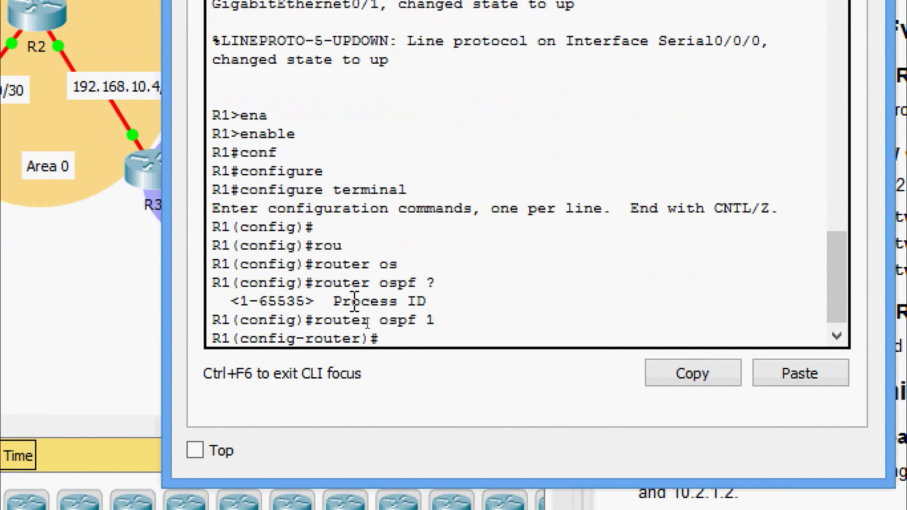
text(rou)
key(Tab)
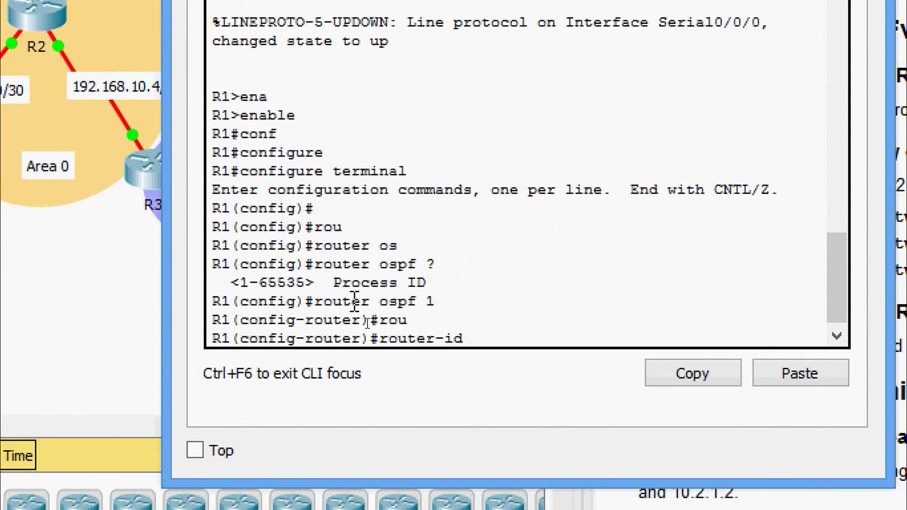
text(1.1.1.1)
key(Return)
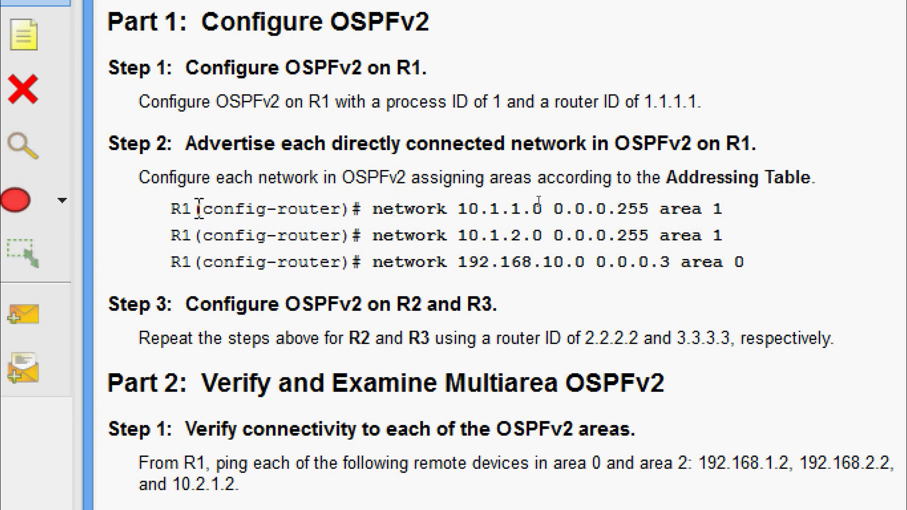
Highlight R1's three network statements in the instructions, then bring R1's command line back up
drag(171, 208, 784, 268)
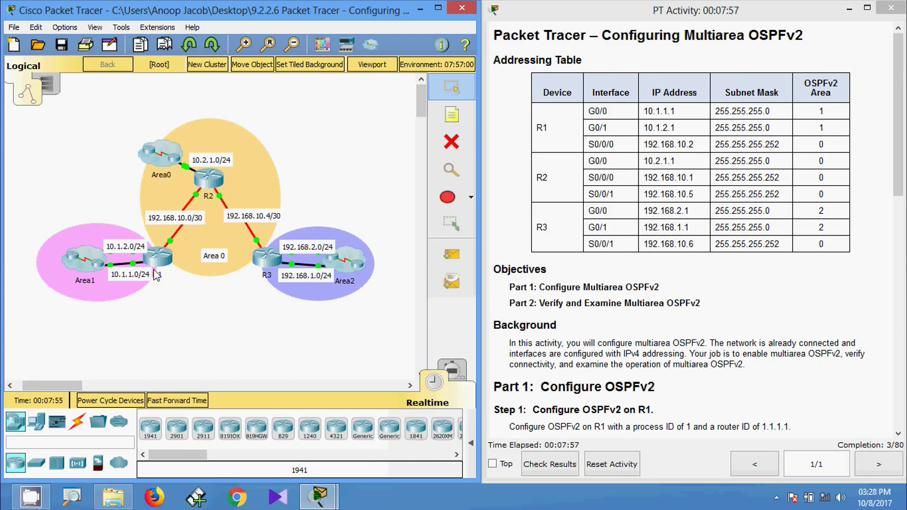
click(156, 272)
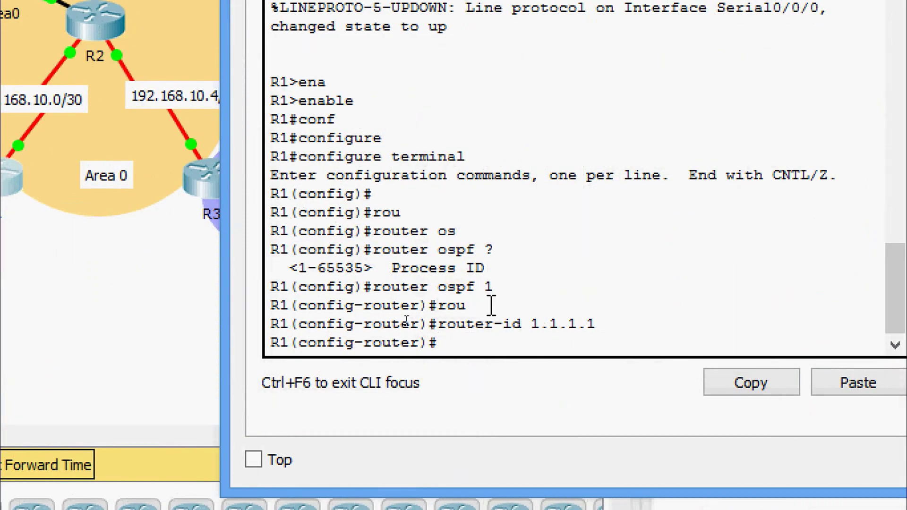
On R1, advertise 10.1.1.0 and 10.1.2.0 with wildcard 0.0.0.255 in OSPF area 1
text(net)
key(Tab)
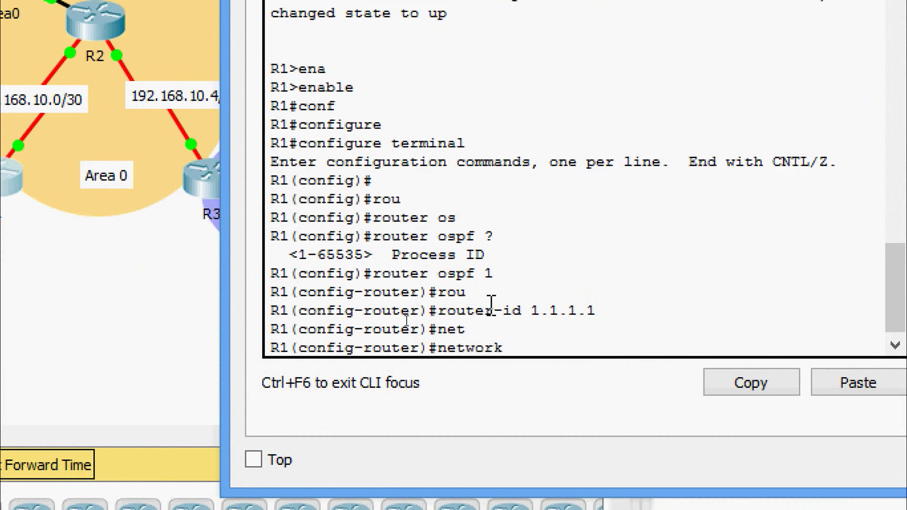
text(10.1.1.0.?)
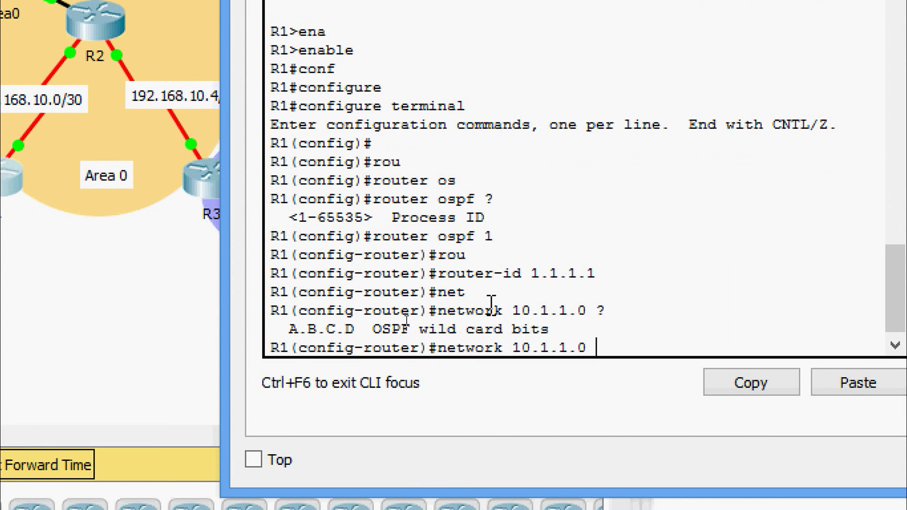
text(0.0.0.255)
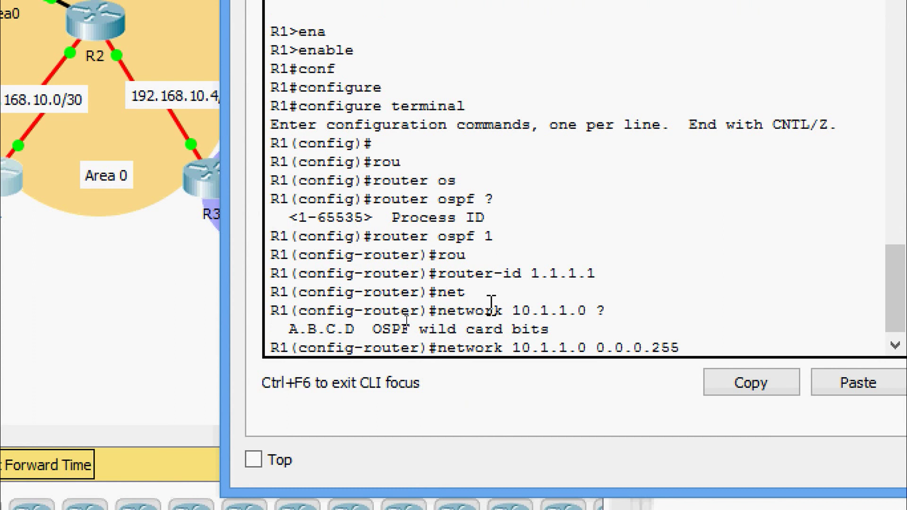
text( ?)
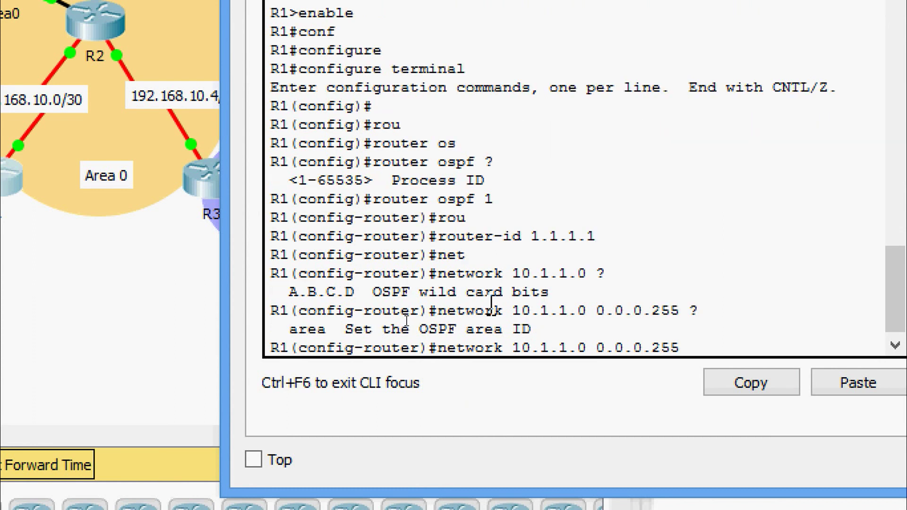
text(ar)
key(Tab)
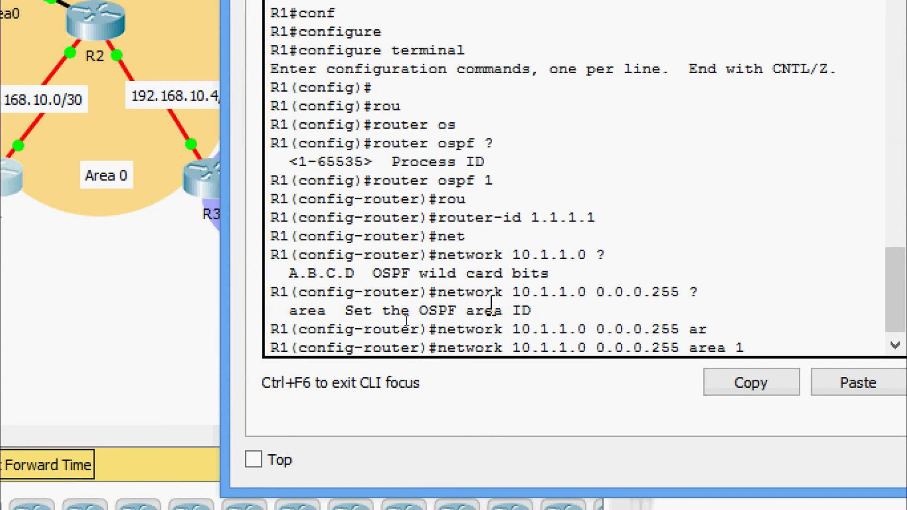
key(Return)
text(net)
key(Tab)
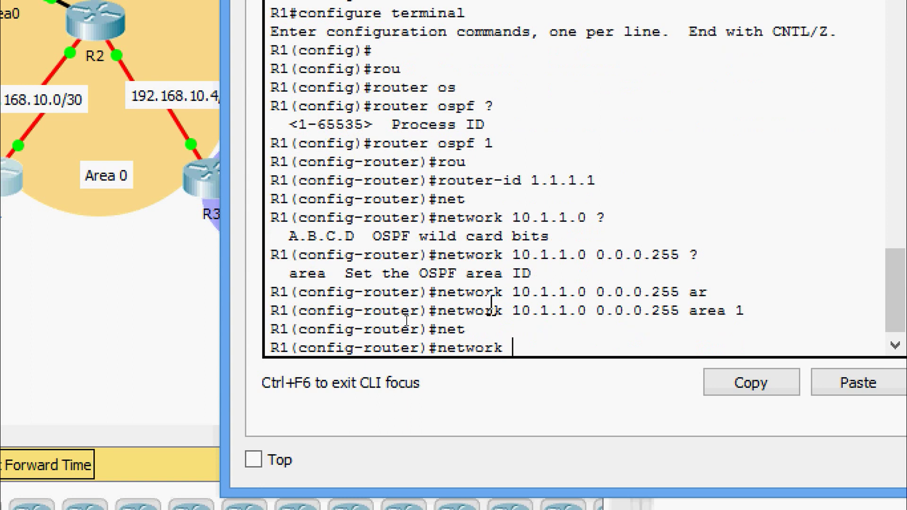
text(10.1.2.0 ?)
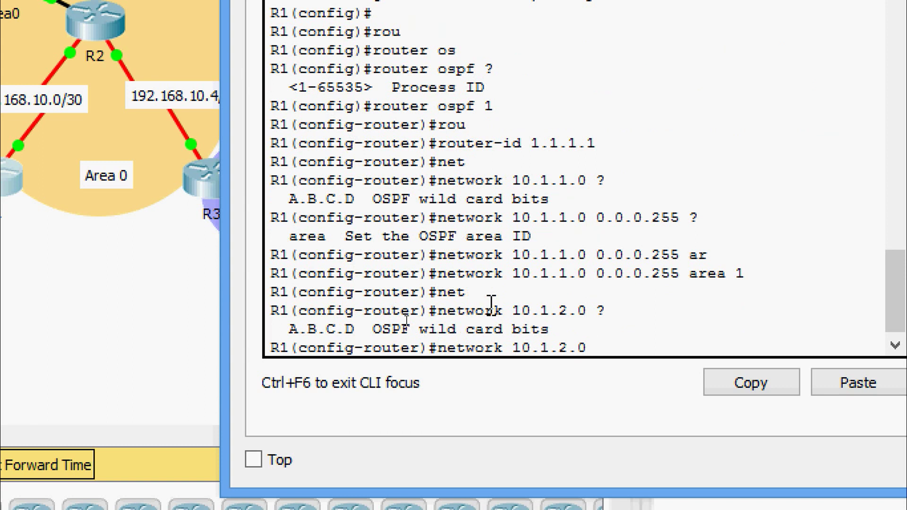
text(0.0.0)
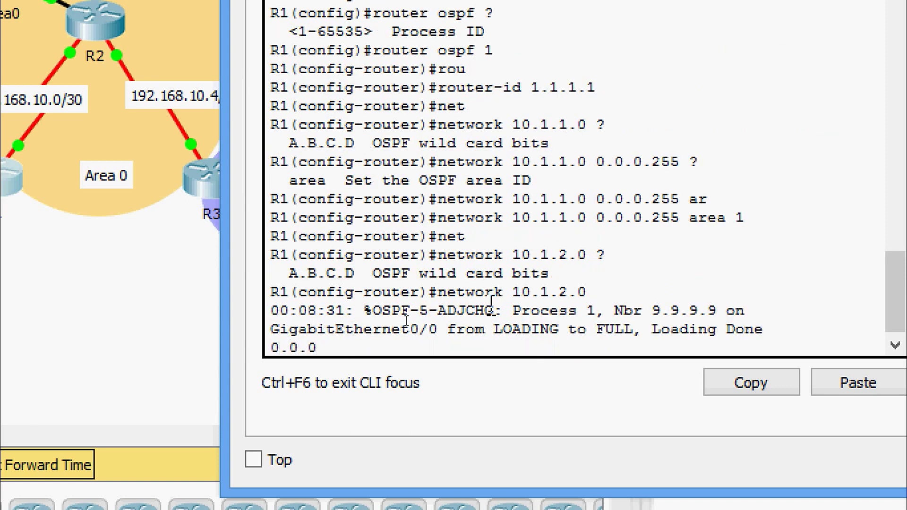
text(.255 ar)
key(Tab)
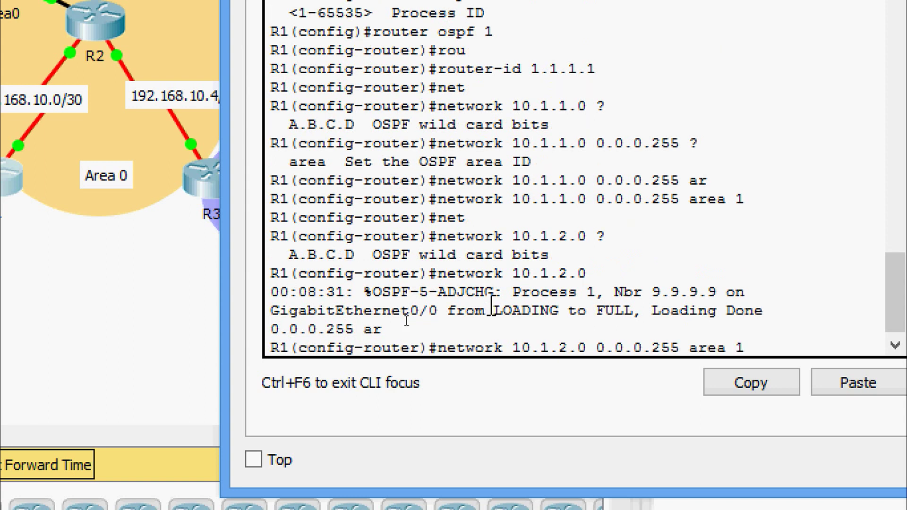
key(Return)
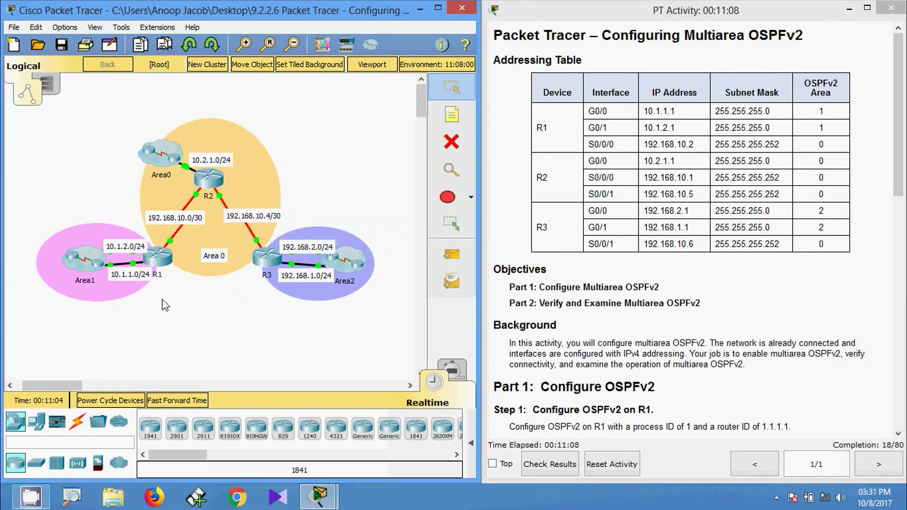
On R1, advertise network 192.168.10.0 with wildcard 0.0.0.3 in OSPF area 0
click(159, 266)
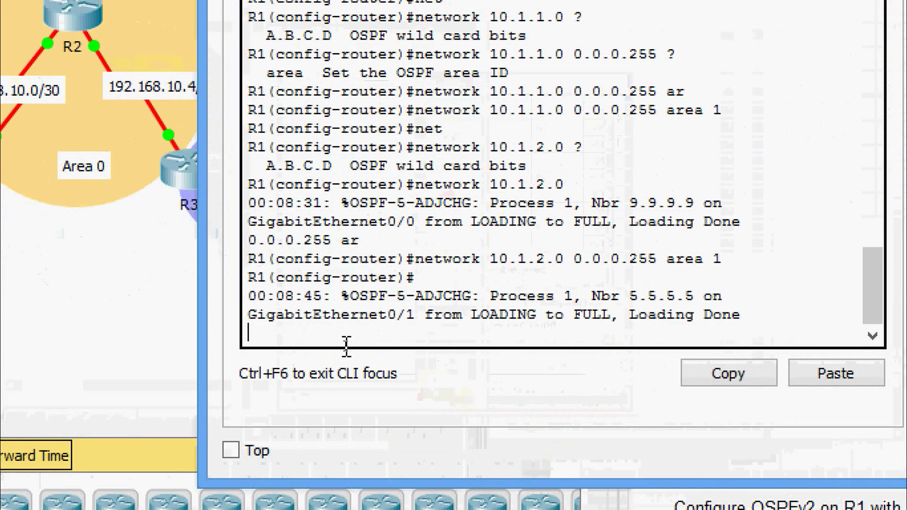
key(Return)
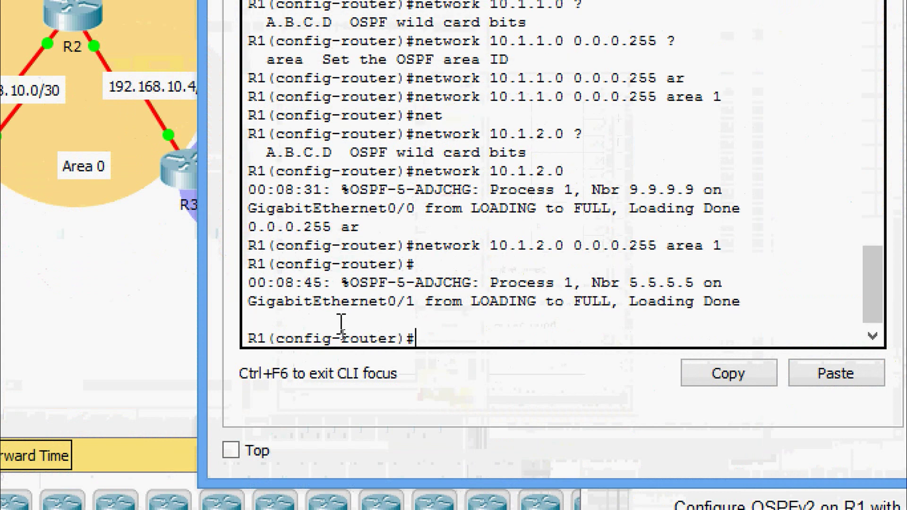
text(net)
key(Tab)
text(192)
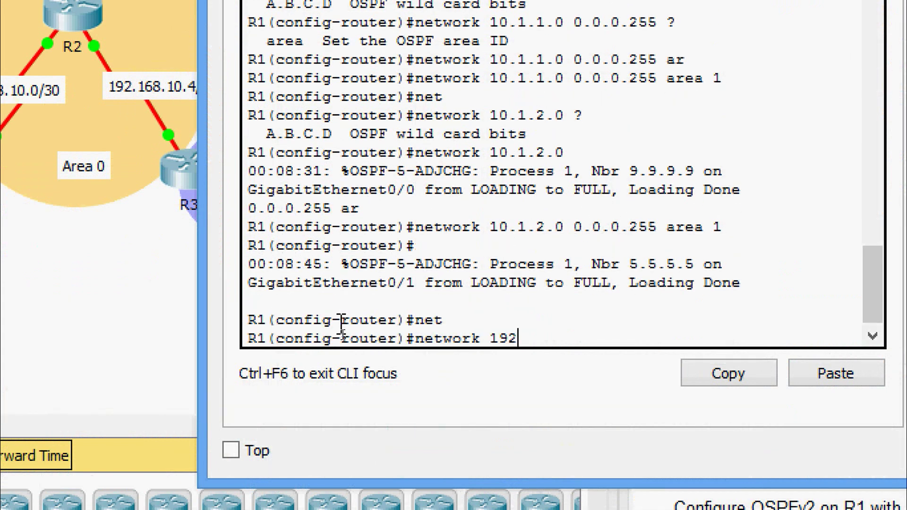
text(.168.10.0 0)
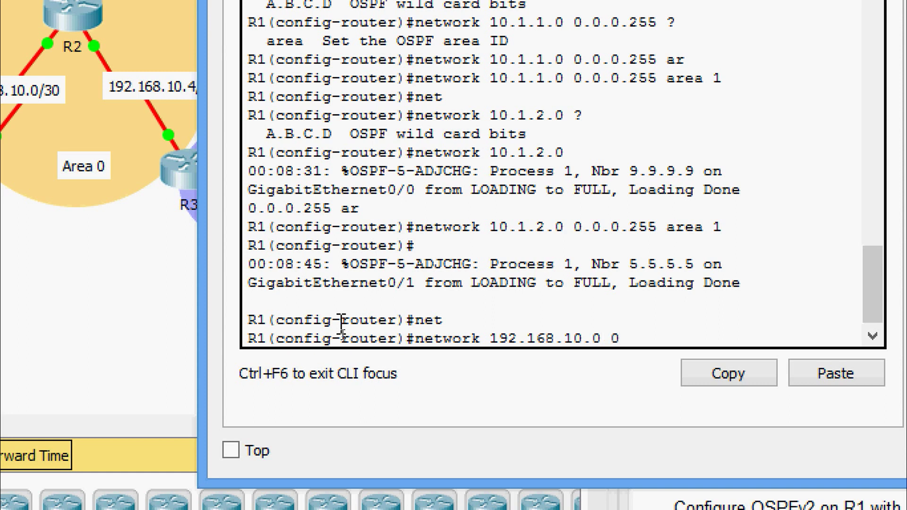
text(0)
key(BackSpace)
text(.0.0.3 ar)
key(Tab)
text(0)
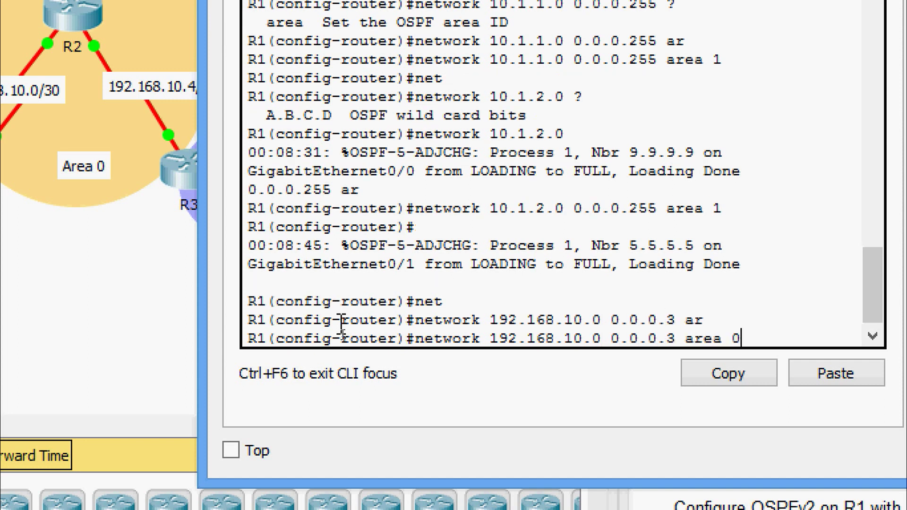
key(Return)
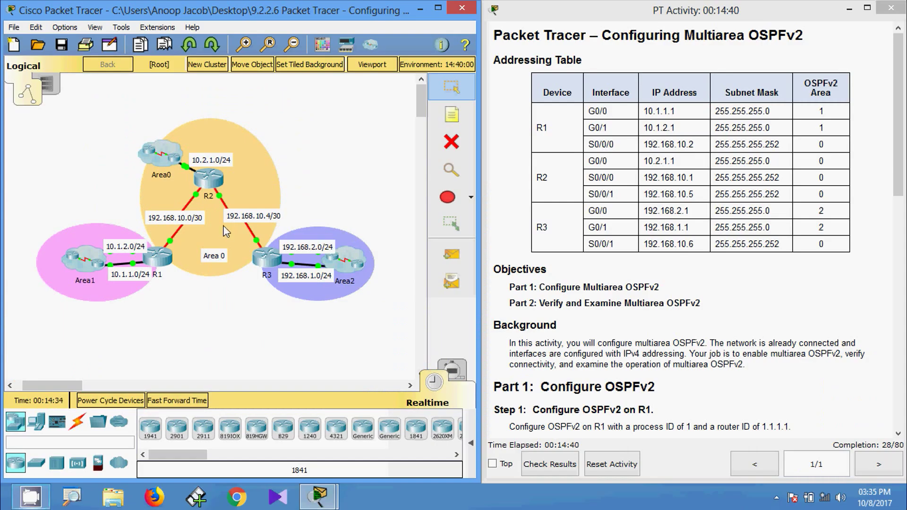
Open R2's CLI and enter privileged and global configuration mode
click(211, 182)
click(374, 87)
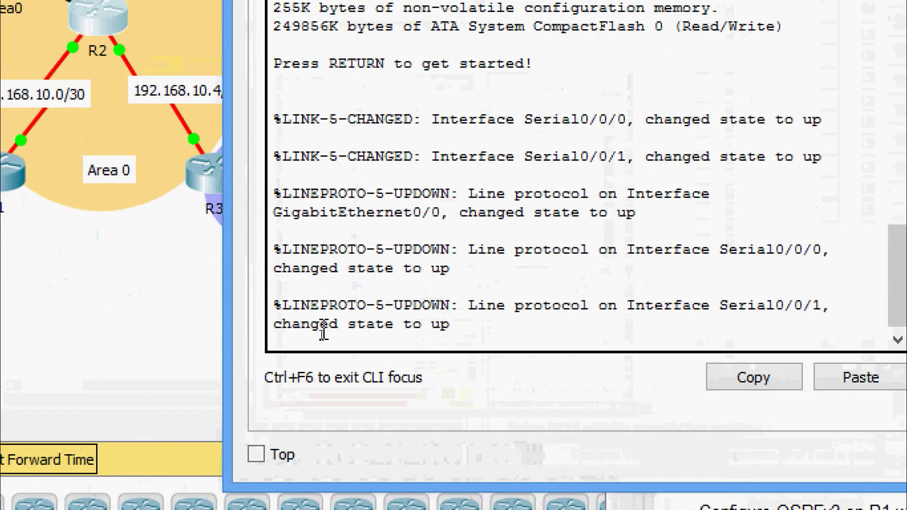
key(Return)
text(ena)
key(Tab)
key(Return)
text(conf)
key(Tab)
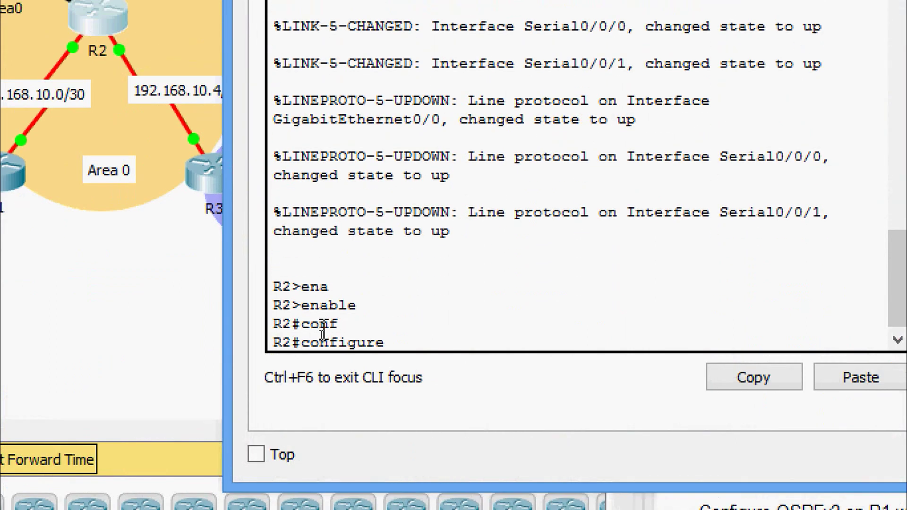
text(t)
key(Tab)
key(Return)
key(Return)
Start OSPF process 1 on R2 with router ID 2.2.2.2
text(rou)
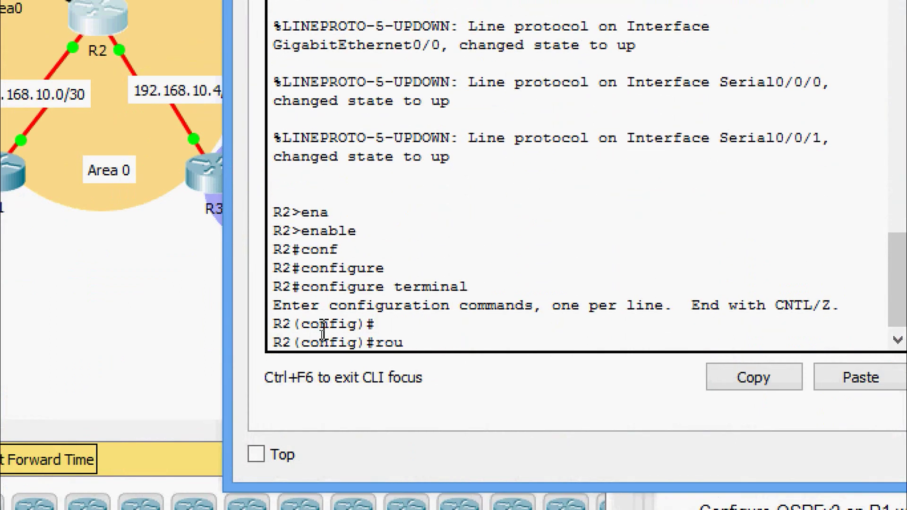
key(Tab)
text(os)
key(Tab)
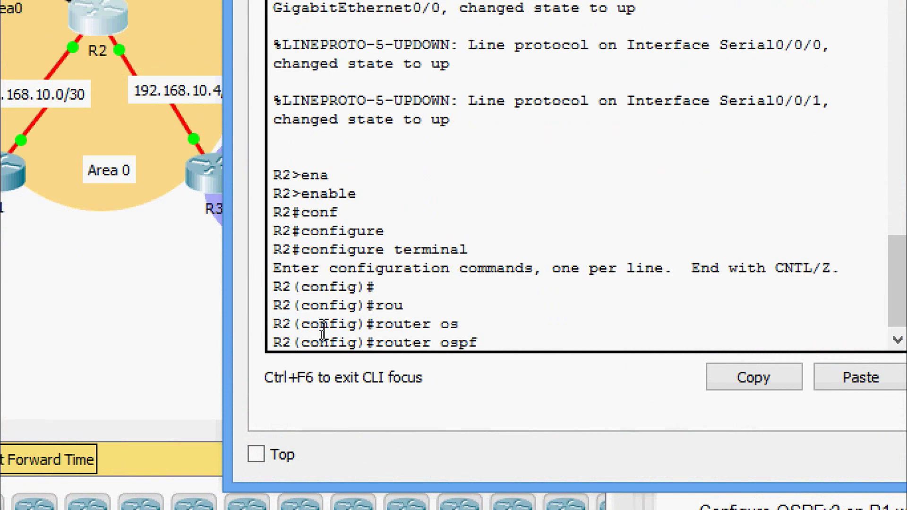
text(?)
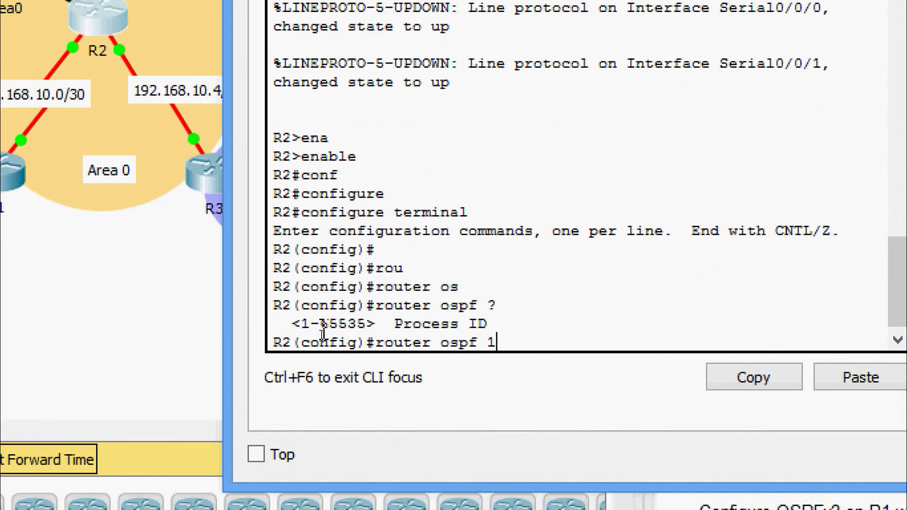
text(1)
key(Return)
text(router)#rou)
key(Tab)
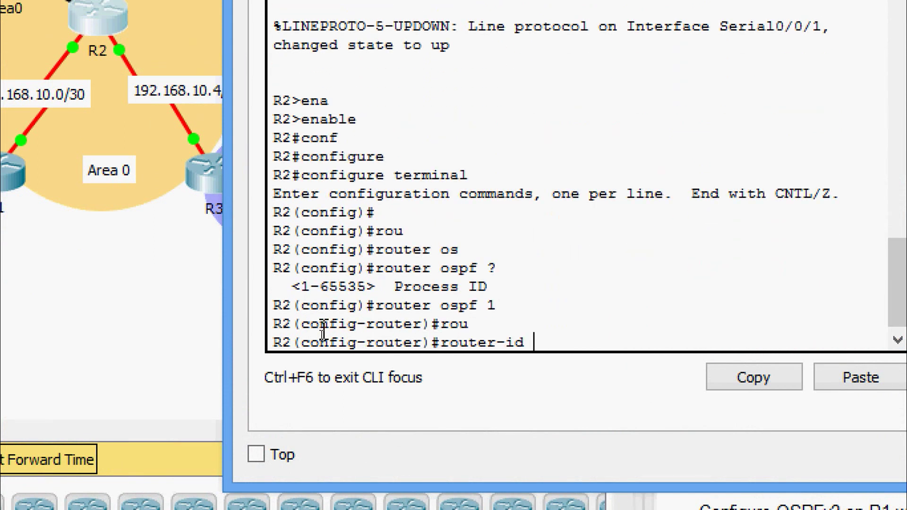
text(2.2.22)
key(BackSpace)
text(.2)
key(Return)
Advertise 10.2.1.0 0.0.0.255 and 192.168.10.0 0.0.0.3 in area 0 on R2
text(net)
key(Tab)
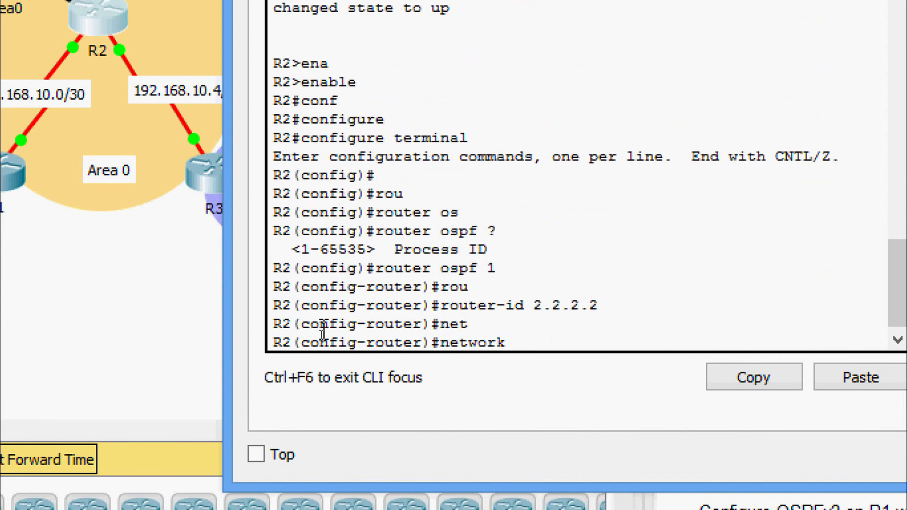
text(10.2.1.0 0.0.0)
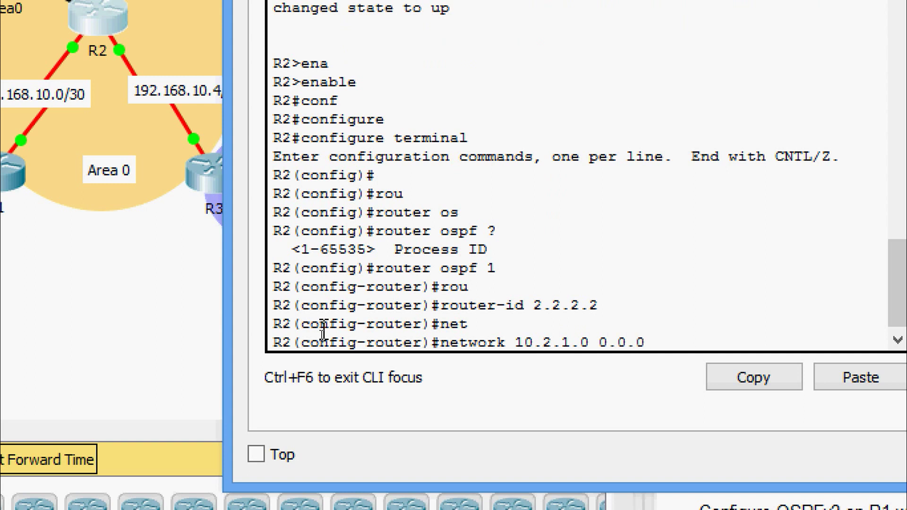
text(.255 ar)
key(Tab)
text(0)
key(Return)
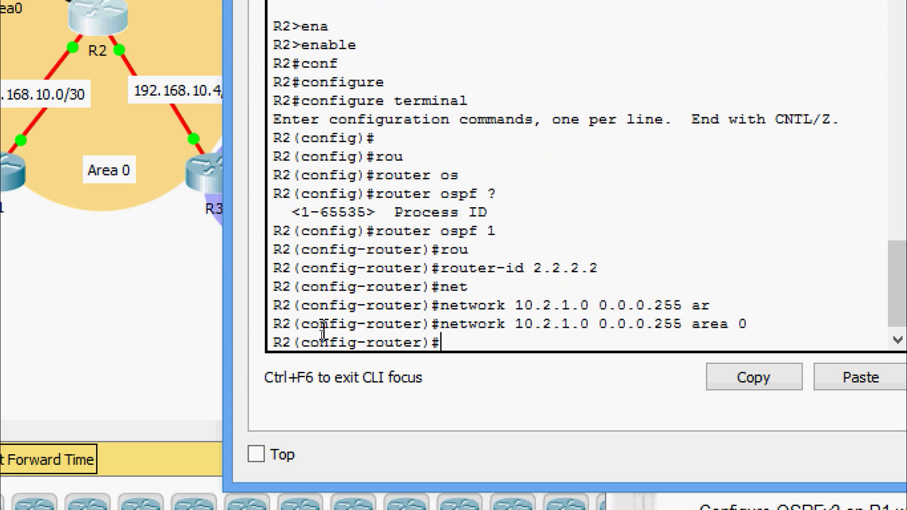
text(net)
key(Tab)
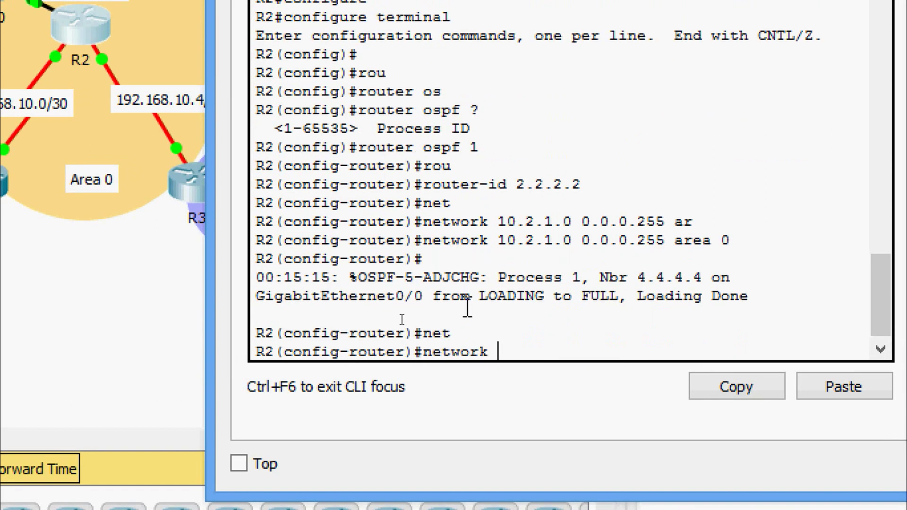
text(192.168.10.0 )
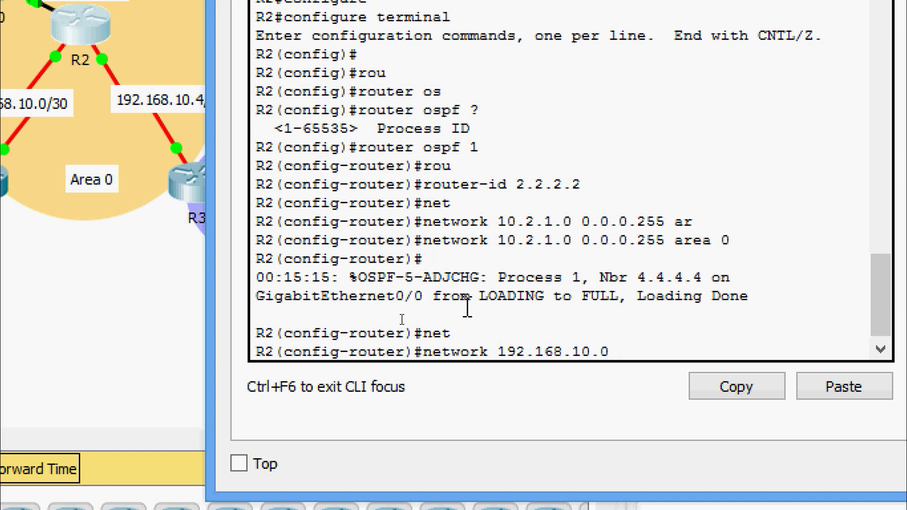
text(0.0.0.3 ar)
key(Tab)
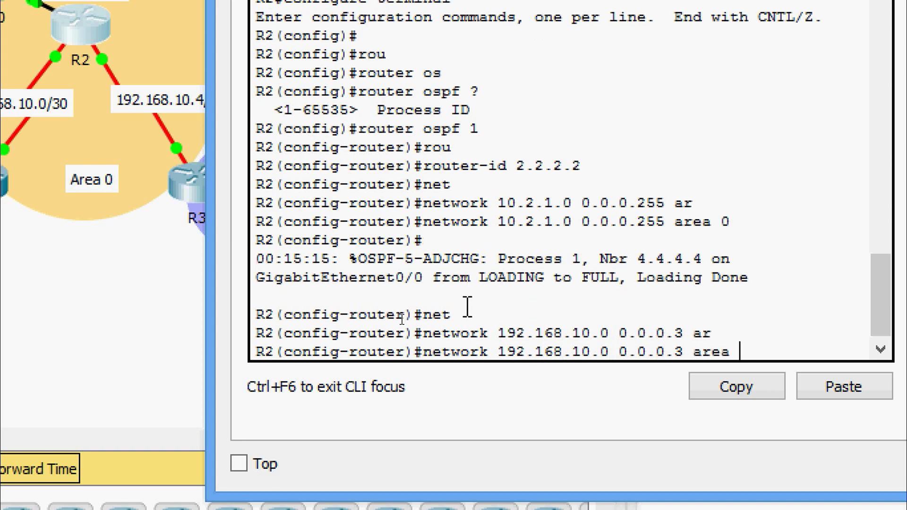
text(0)
key(Return)
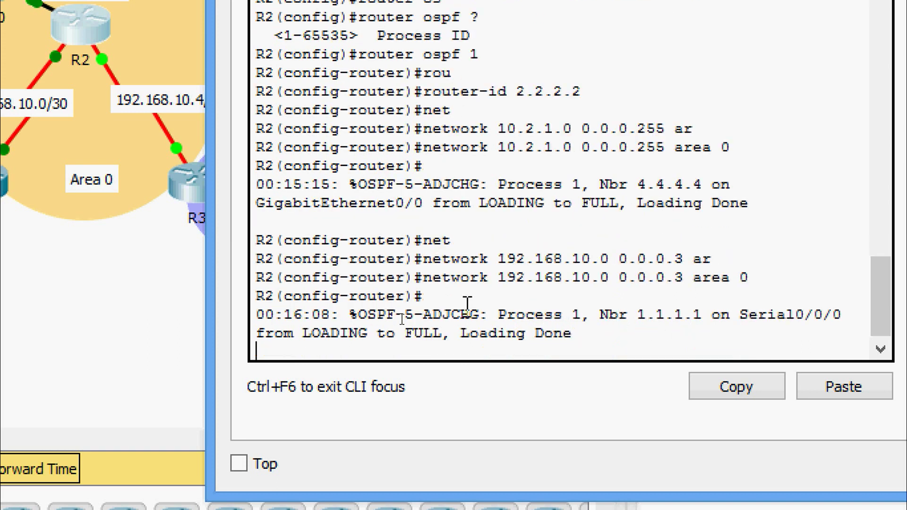
Advertise 192.168.10.4 0.0.0.3 in area 0 by editing the recalled network statement
key(Return)
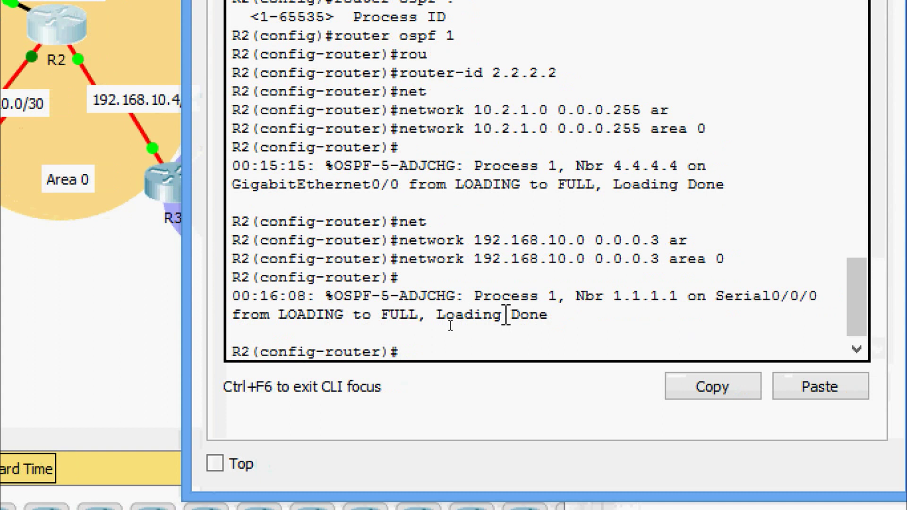
key(Up)
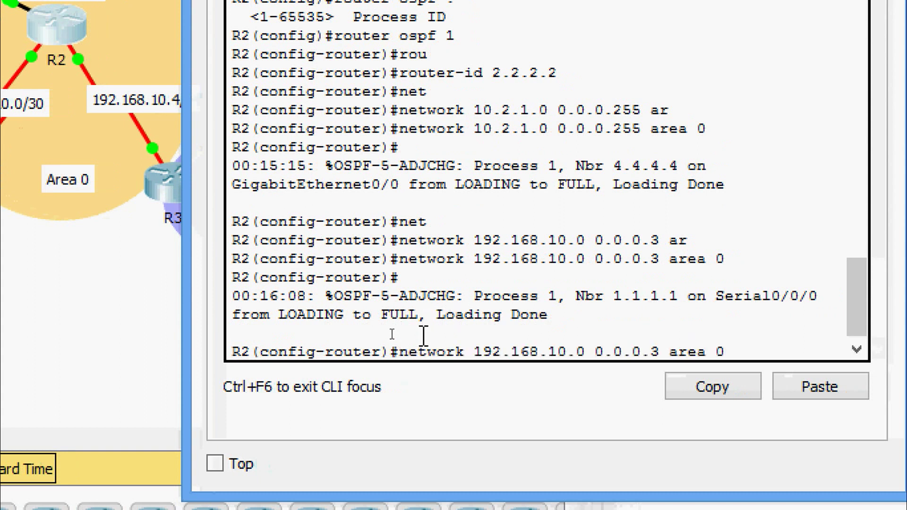
key(Left)
key(Left)
key(Left)
key(Left)
key(Left)
key(Left)
key(Left)
key(Left)
key(Left)
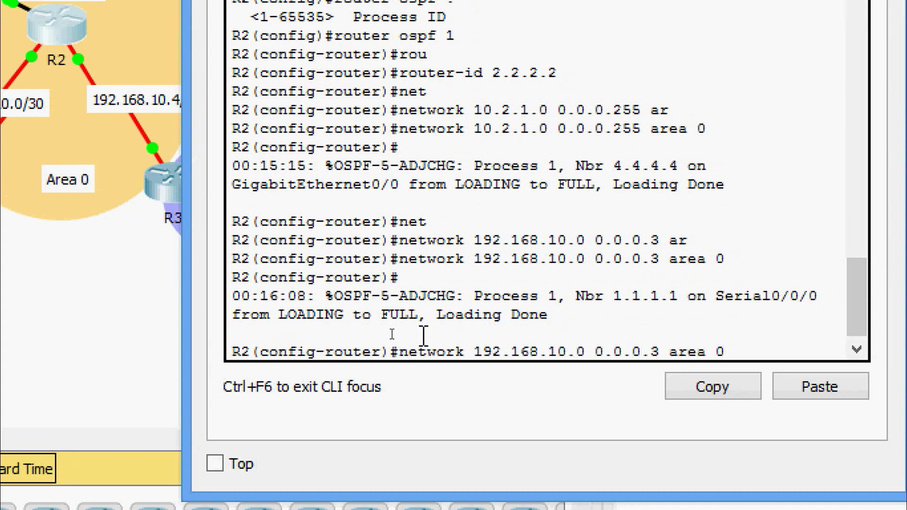
key(Left)
key(Left)
key(Left)
key(BackSpace)
text(4)
key(Return)
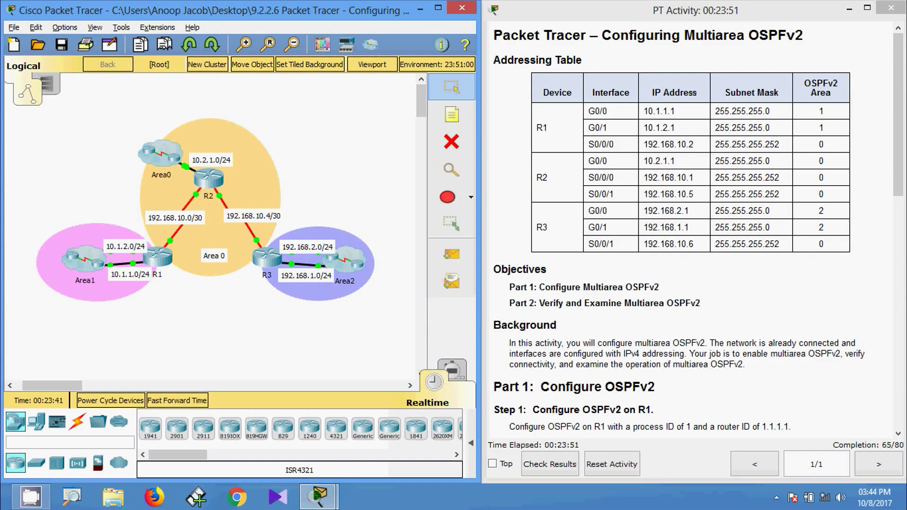
Open R3's CLI and enter privileged and global configuration mode
click(266, 264)
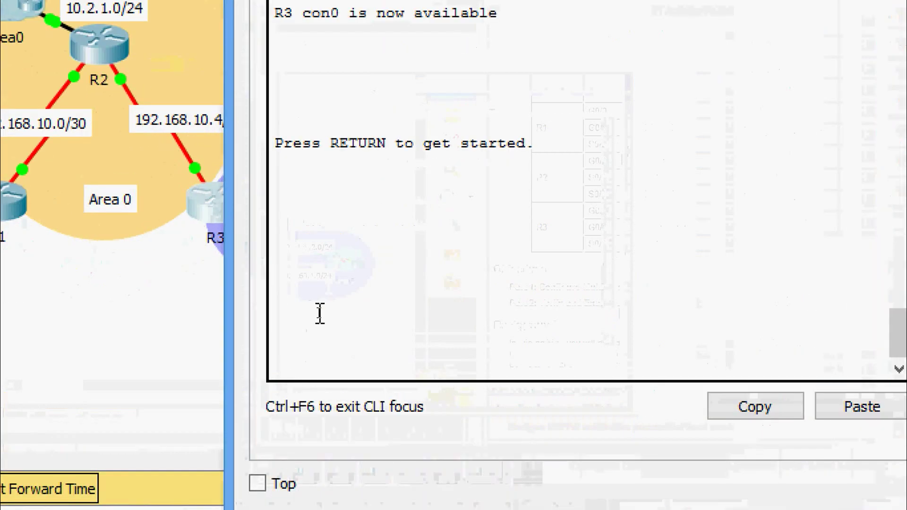
key(Return)
text(ena)
key(Tab)
key(Return)
text(conf)
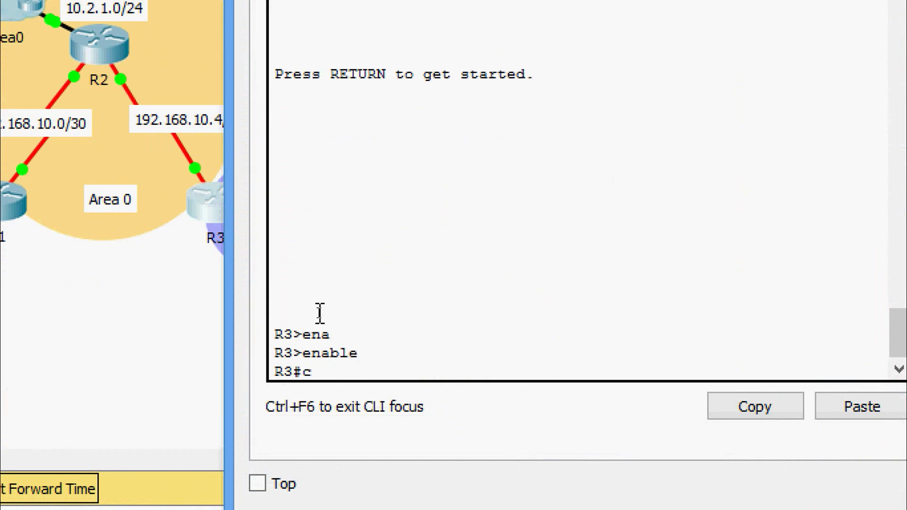
key(Tab)
text(t)
key(Tab)
key(Return)
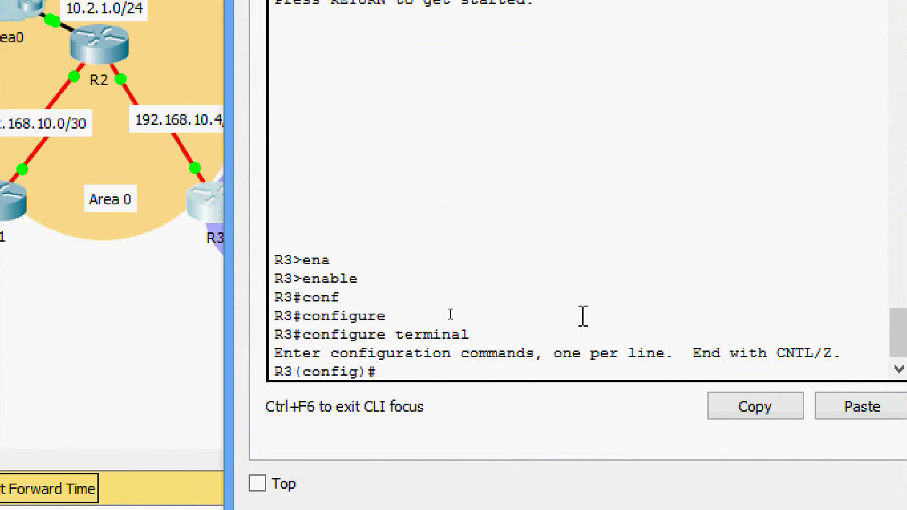
Start OSPF process 1 on R3 and type router ID 3.3.3.3
text(rou)
key(Tab)
text(os)
key(Tab)
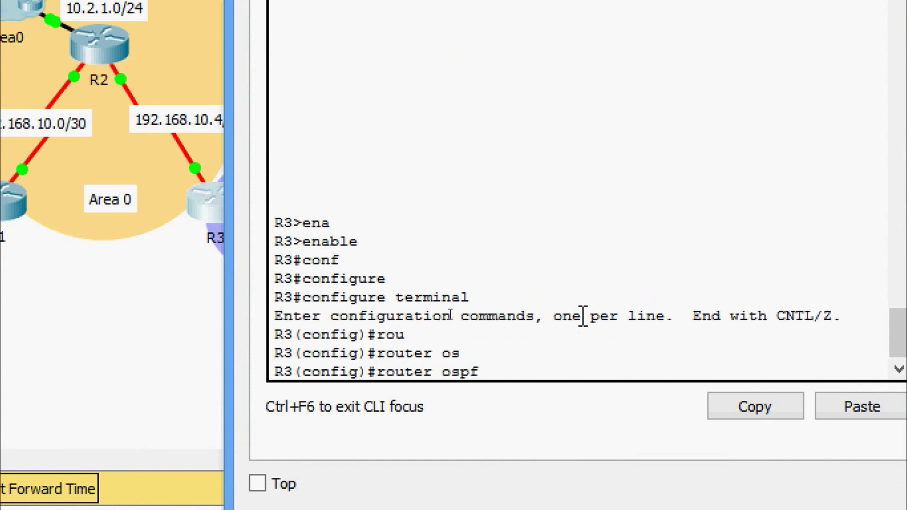
text(1)
key(Return)
text(router)#)
key(Tab)
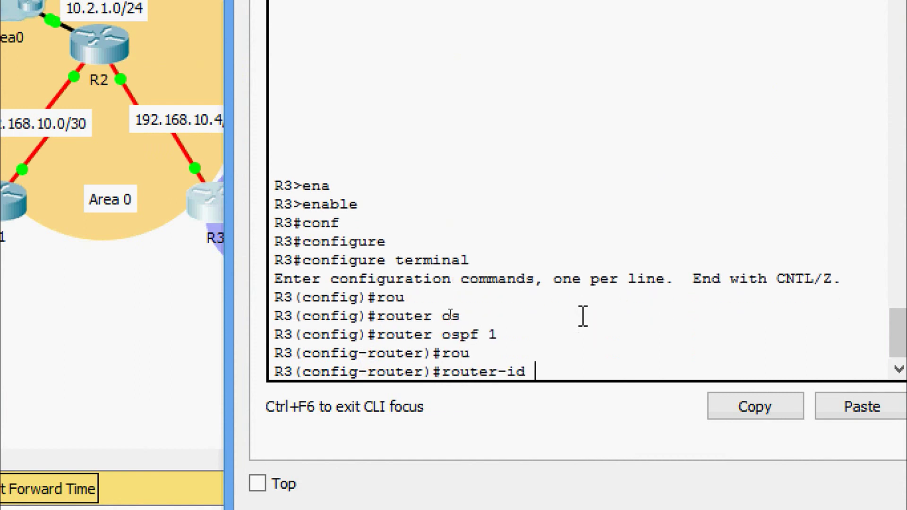
text(3.3.3.3)
Apply router ID 3.3.3.3 and advertise 192.168.1.0 and 192.168.2.0 (0.0.0.255) in area 2
key(Return)
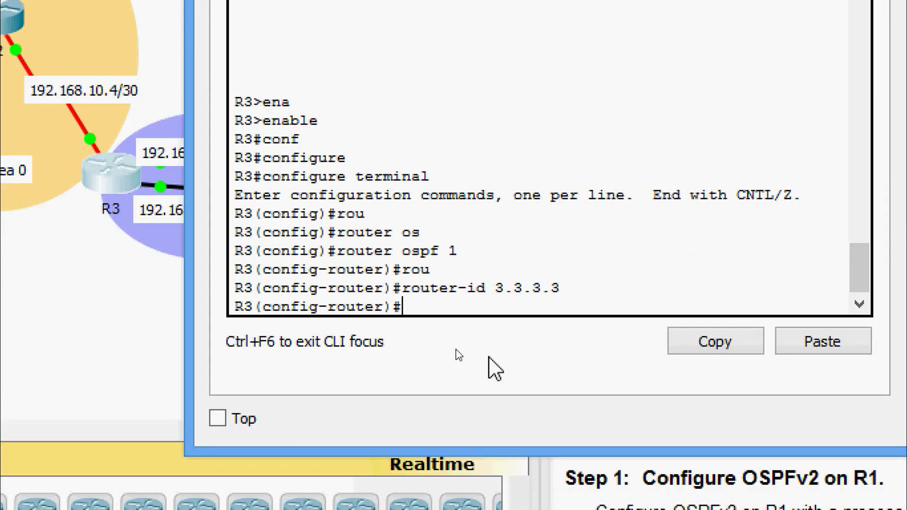
text(net)
key(Tab)
text(192)
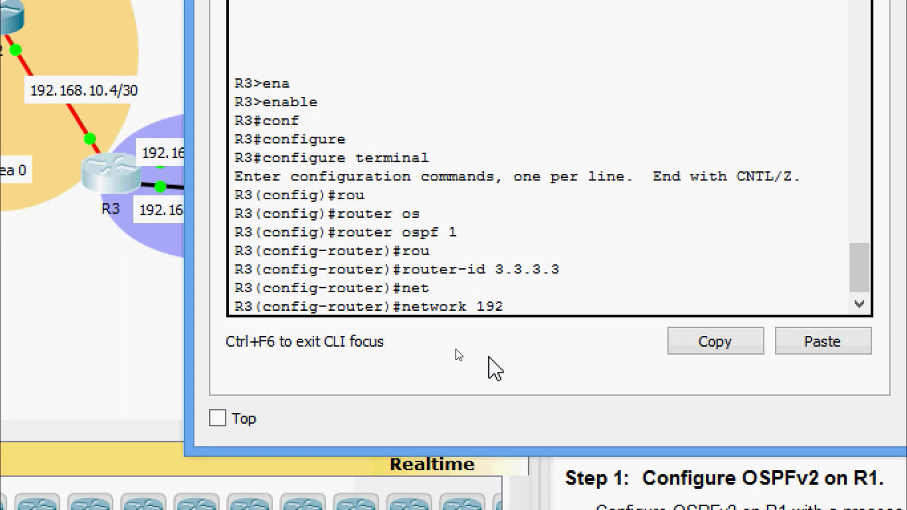
text(.168.1.0 ?)
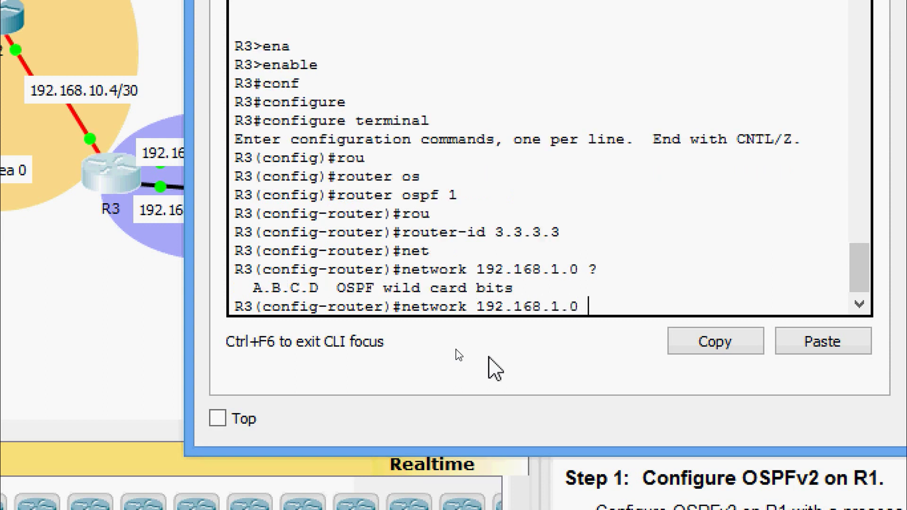
text(0.0.0.255)
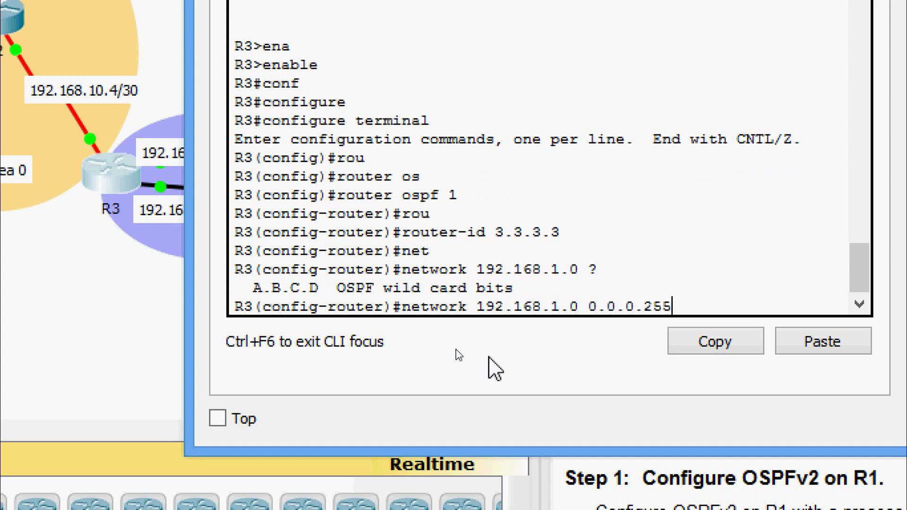
text( ar)
key(Tab)
text(0)
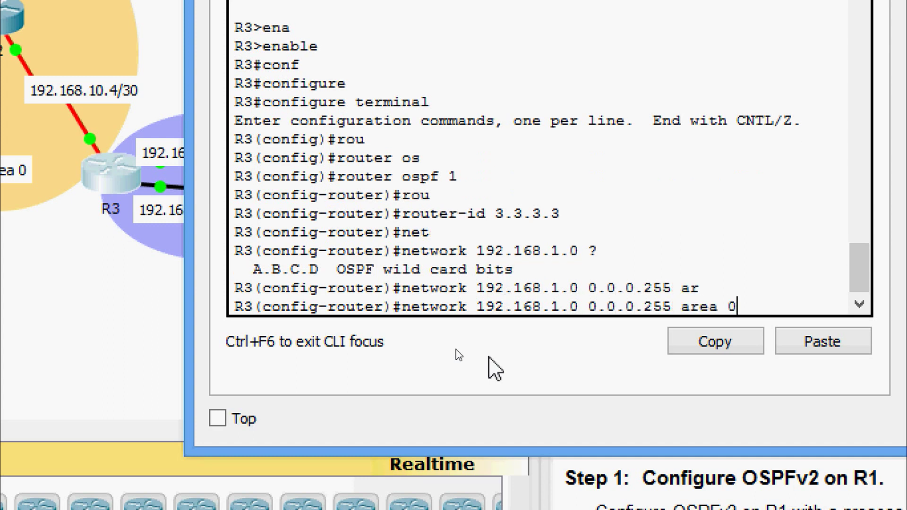
key(BackSpace)
text(2)
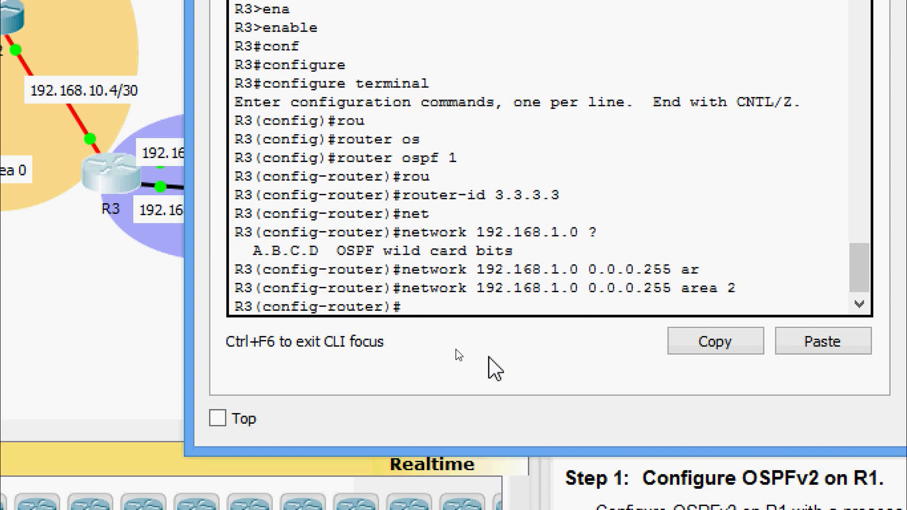
text(t)
key(Tab)
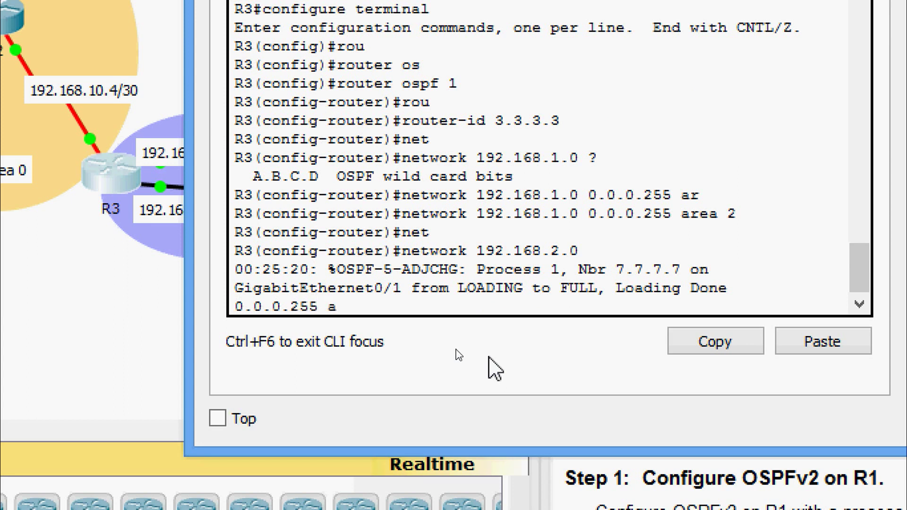
text(r)
key(Tab)
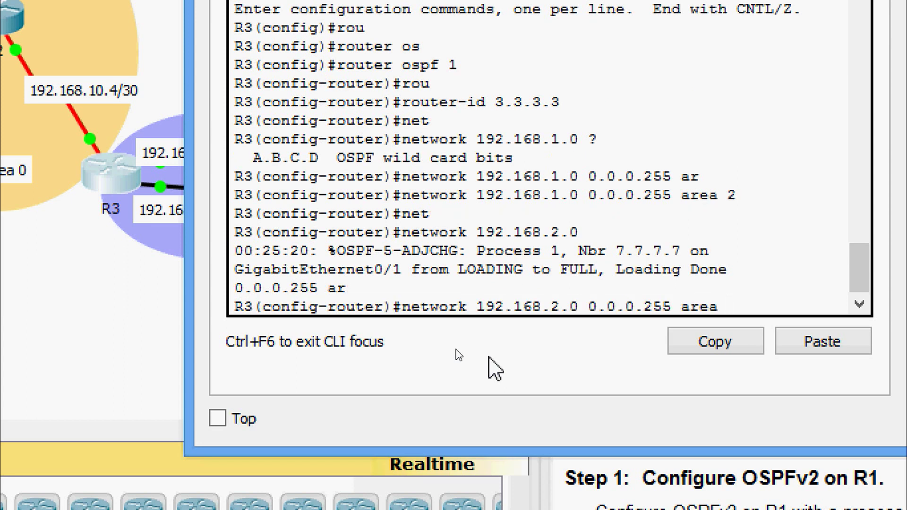
key(Return)
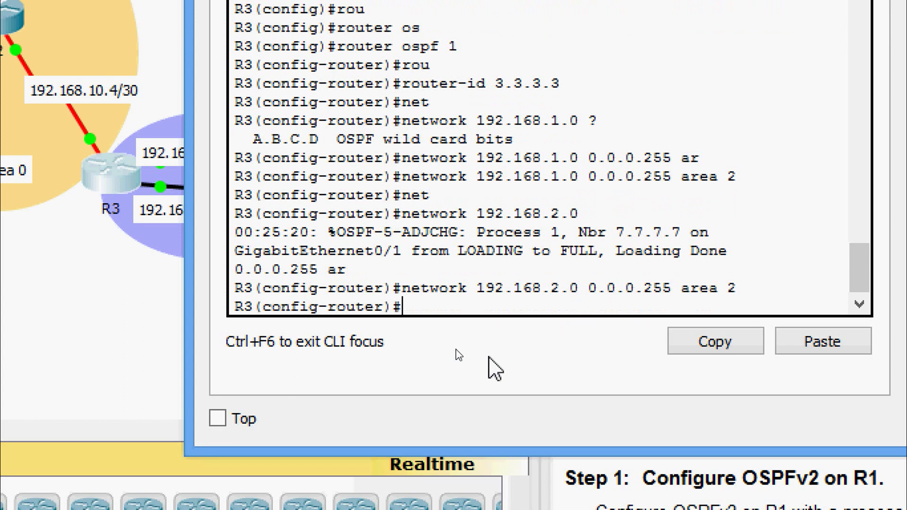
Advertise 192.168.10.4 0.0.0.3 in OSPF area 0 on R3
text(net)
key(Tab)
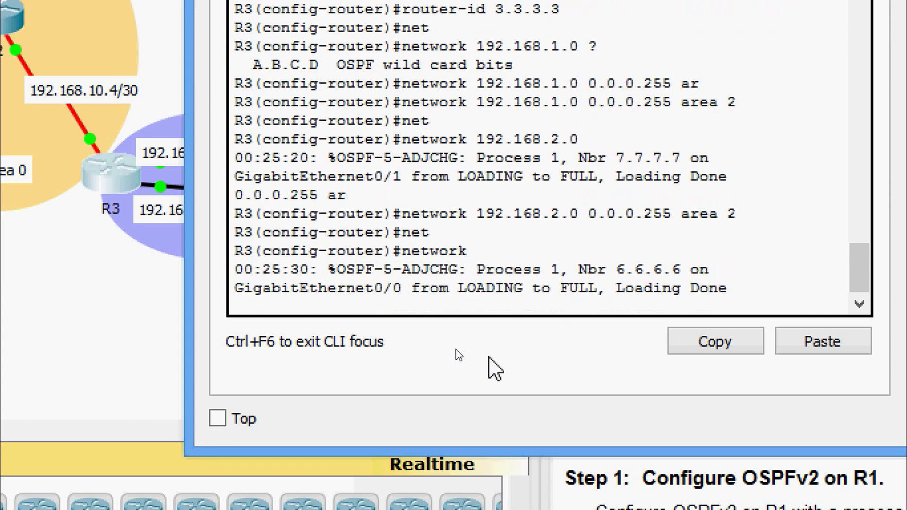
key(Tab)
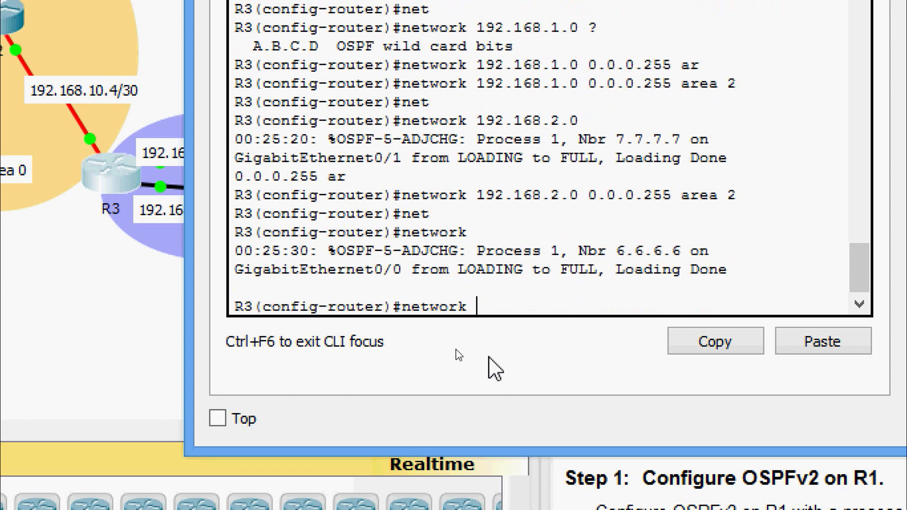
text(192.168.10.4 0.0.0.3)
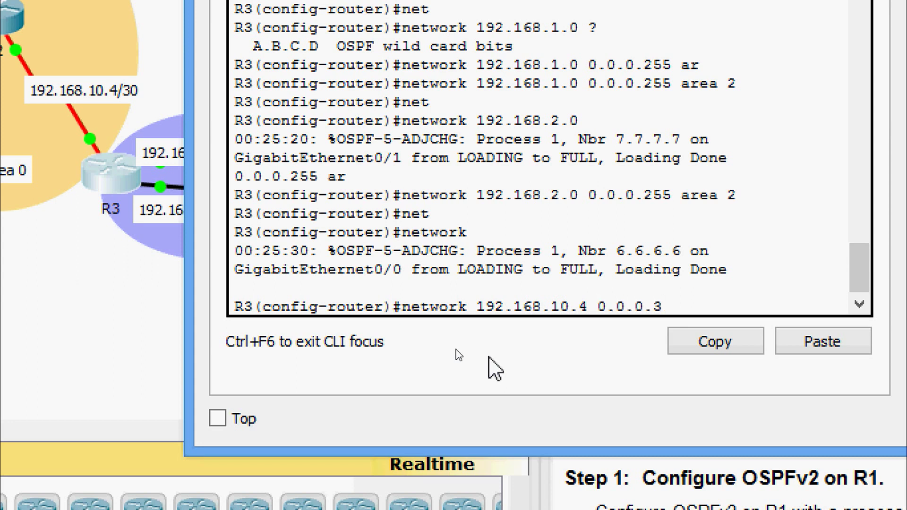
text(ar)
key(Tab)
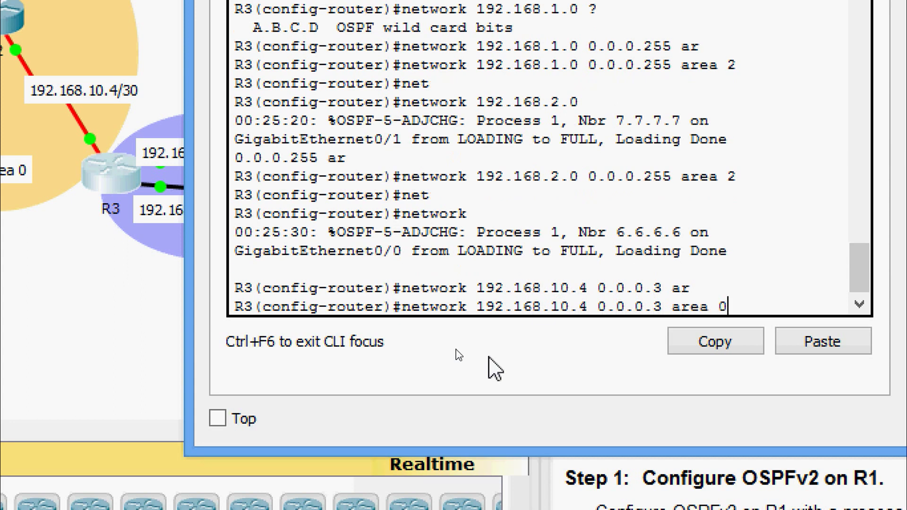
key(Return)
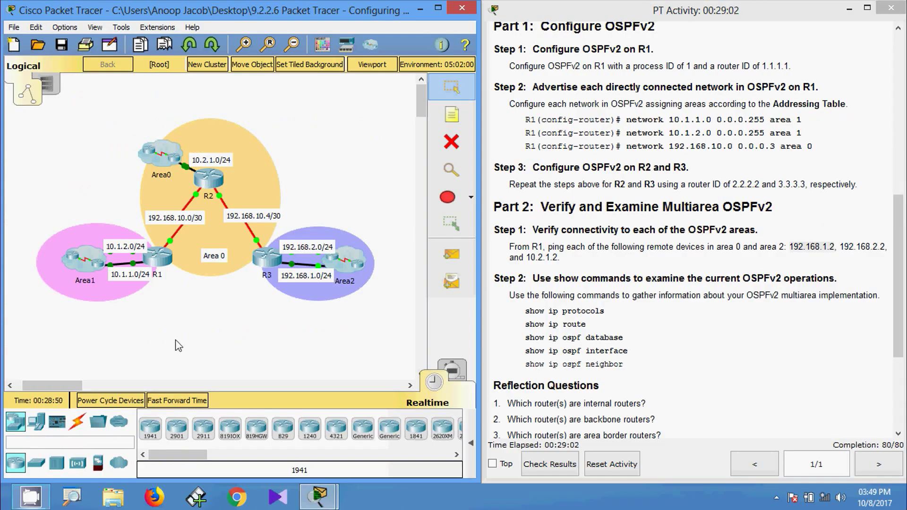
Open router R1's command line from the Logical topology
click(158, 259)
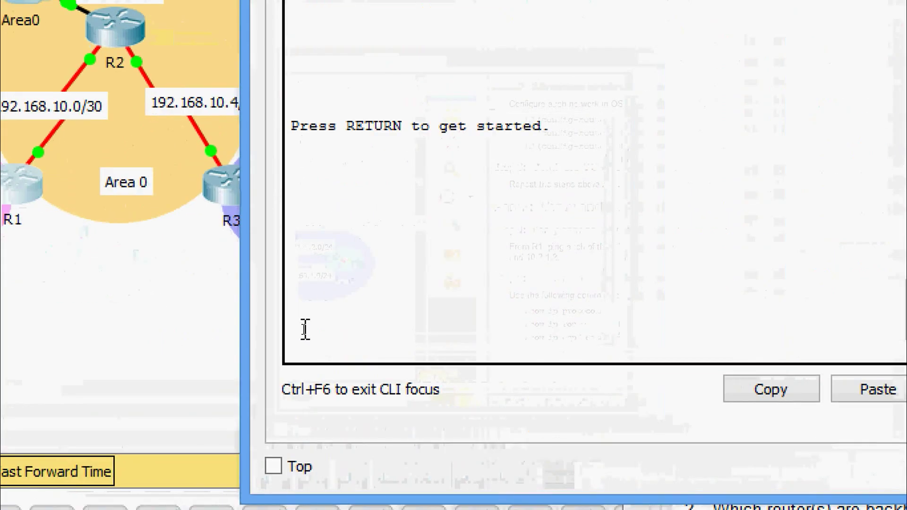
From R1's privileged mode, ping 192.168.1.2, 192.168.2.2 and 10.2.1.2
key(Return)
text(ena)
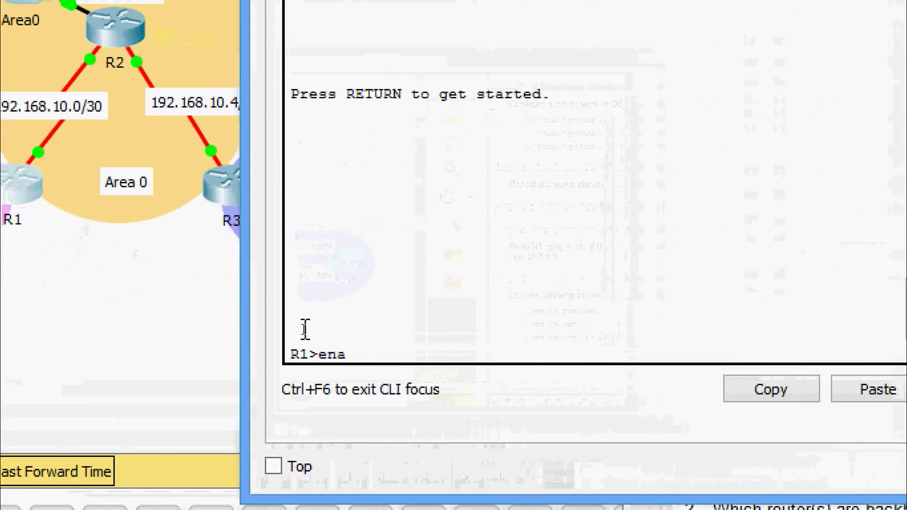
key(Tab)
key(Return)
text(ping)
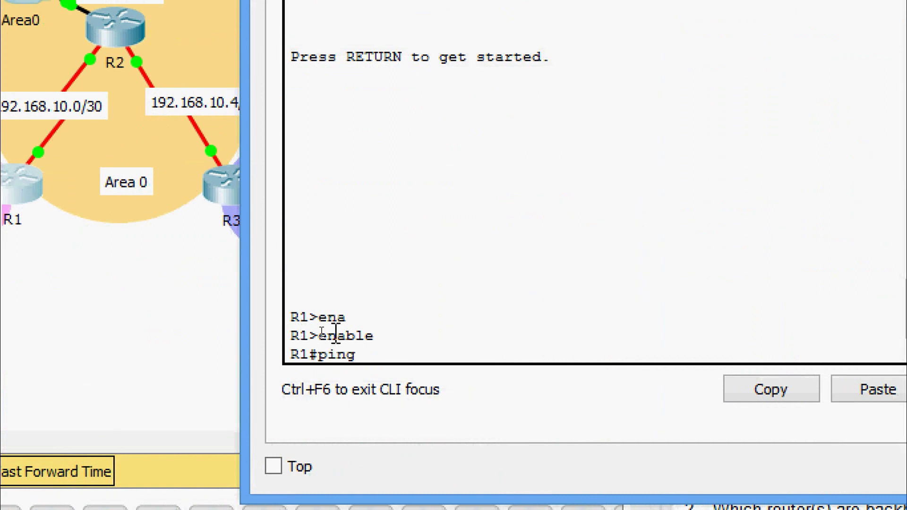
right_click(414, 355)
click(430, 399)
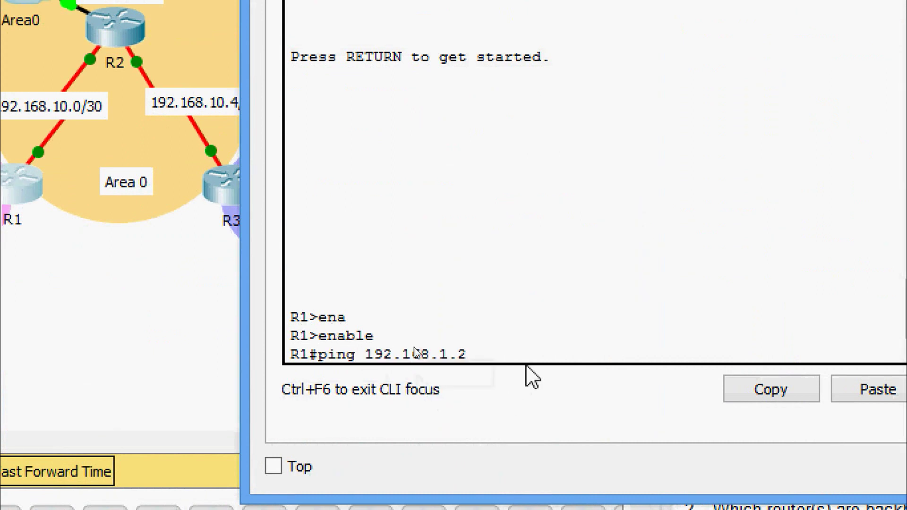
key(Return)
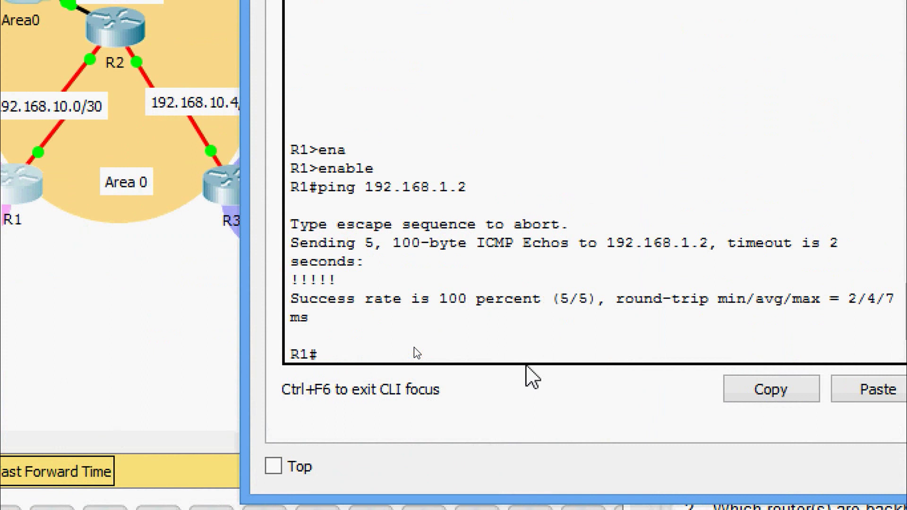
key(Up)
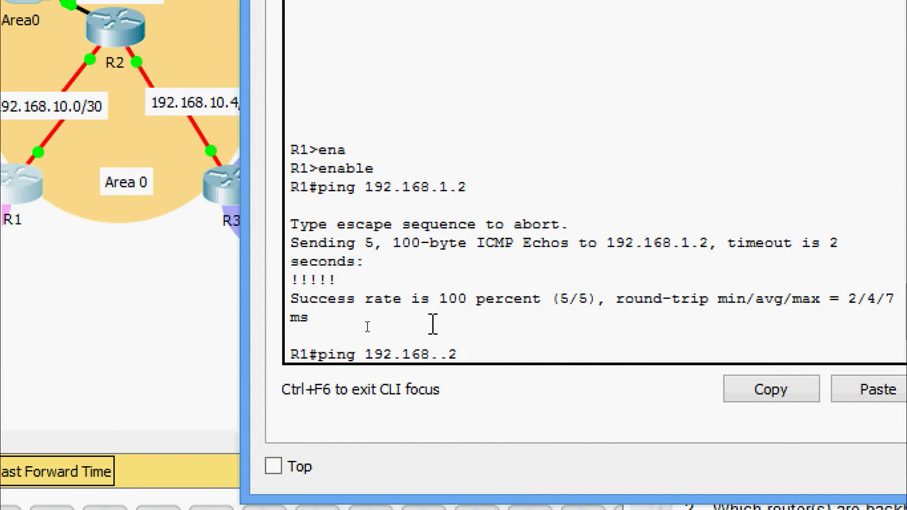
key(Return)
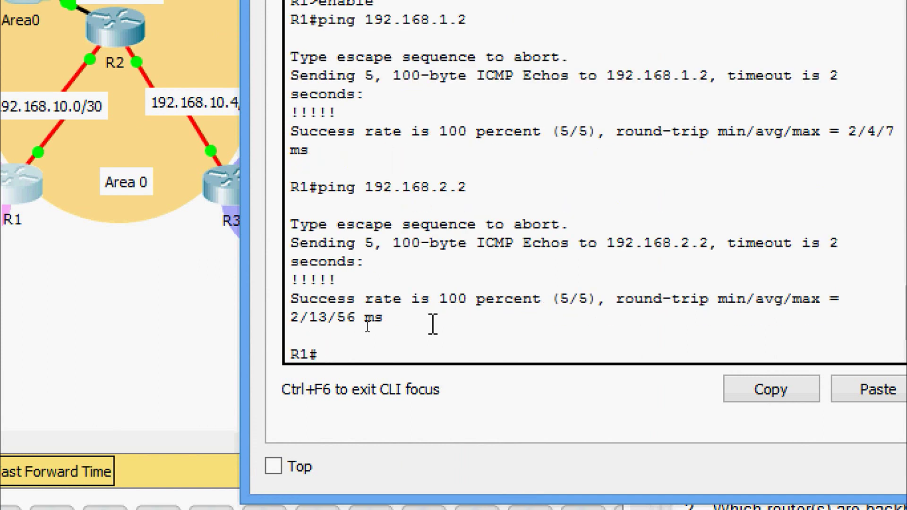
text(ping 10.2.)
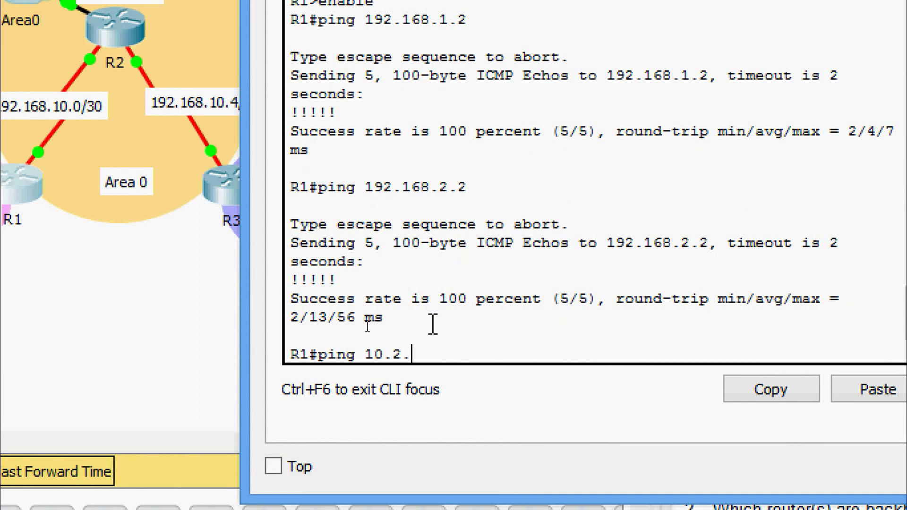
text(1.2)
key(Return)
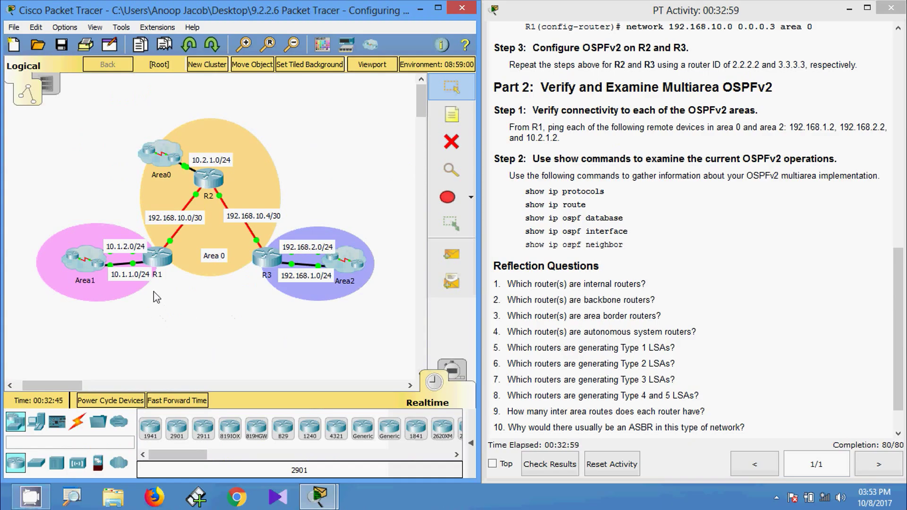
Open R1's CLI, enter privileged mode and run show ip protocols
click(158, 256)
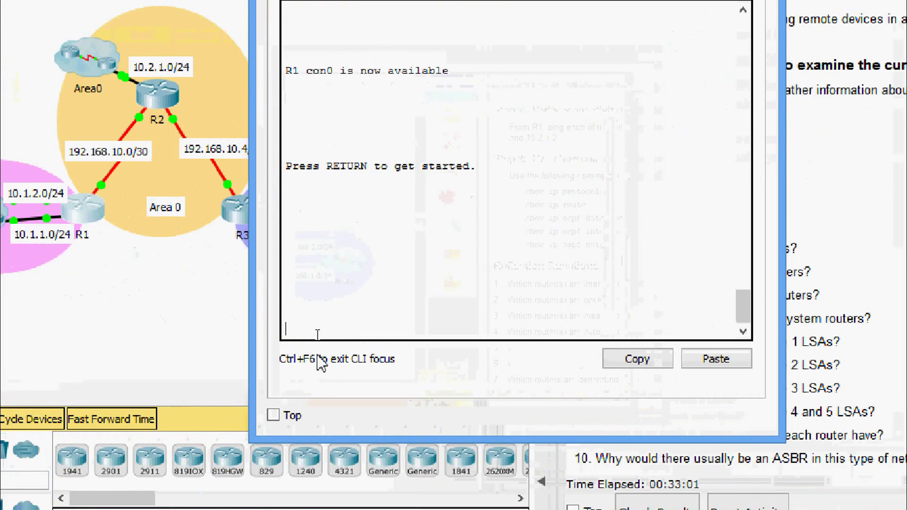
key(Return)
text(ena)
key(Tab)
key(Return)
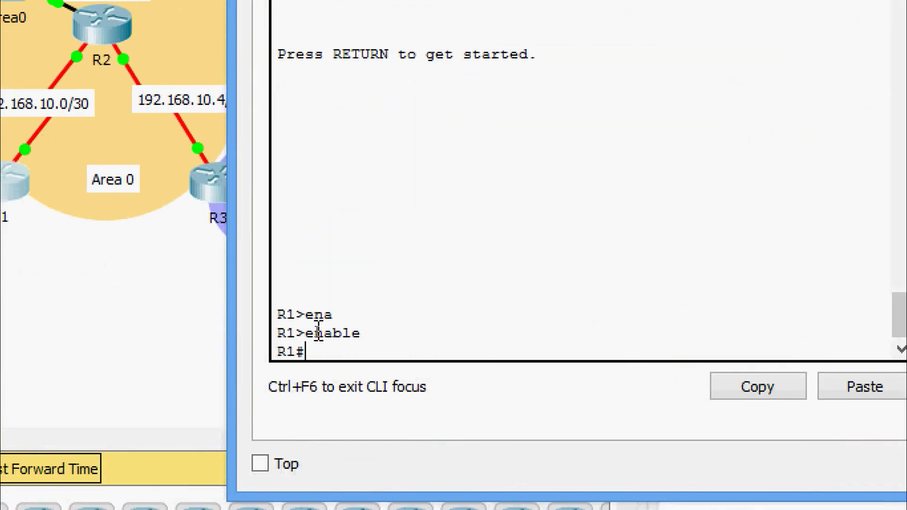
text(sh)
key(Tab)
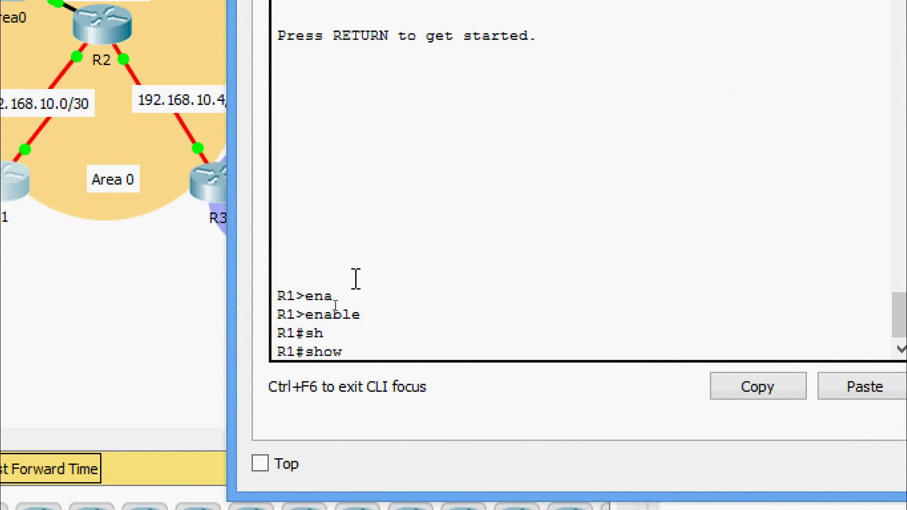
text(ip pro)
key(Tab)
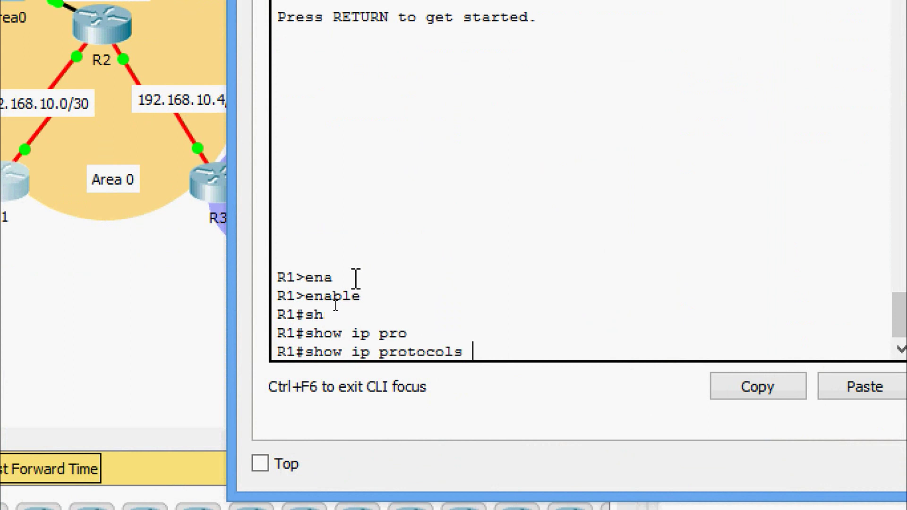
key(Return)
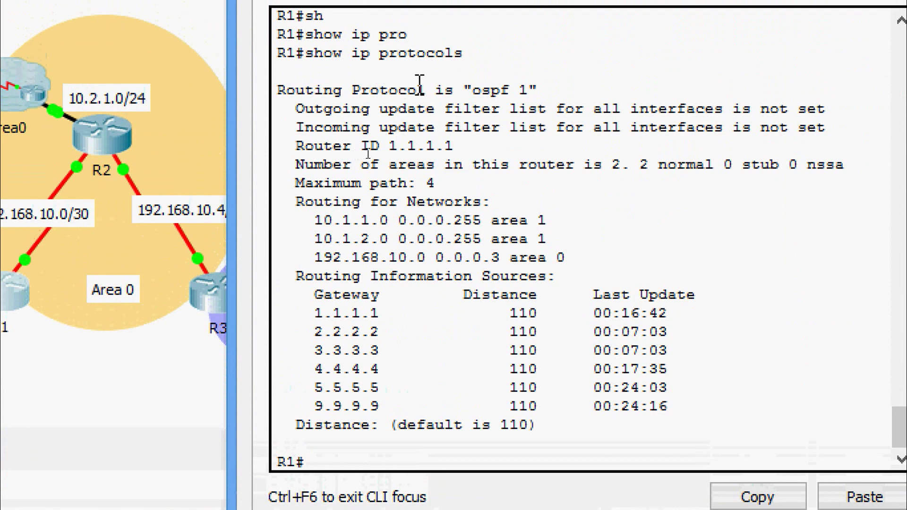
Highlight the ospf 1 process, router ID 1.1.1.1, advertised networks and routing sources
drag(460, 90, 547, 89)
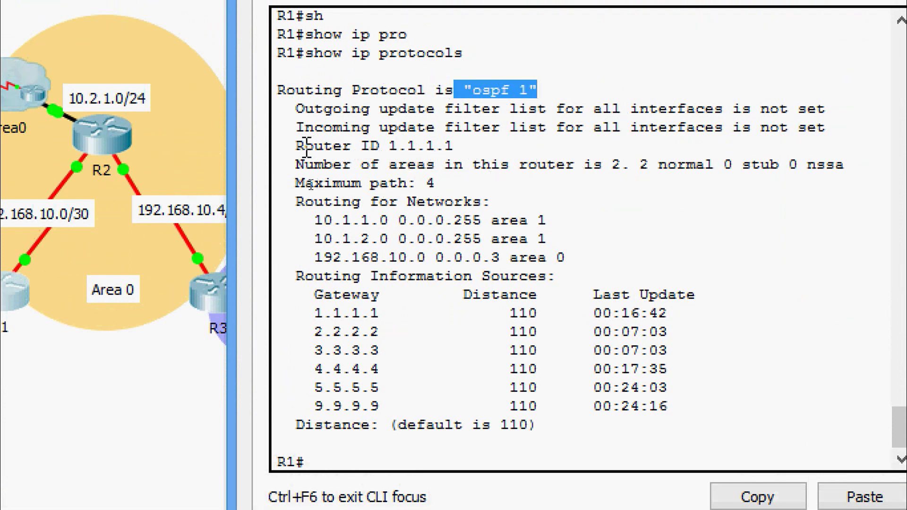
drag(297, 146, 467, 146)
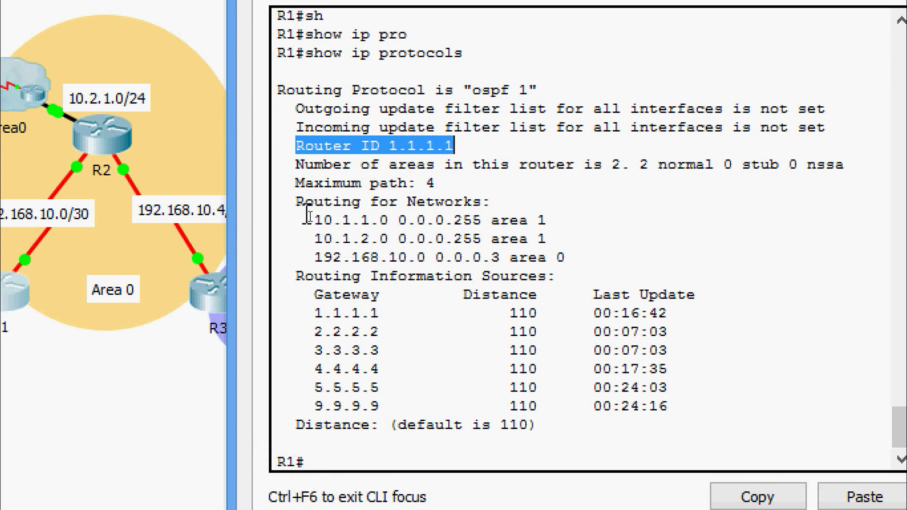
click(298, 203)
drag(298, 202, 573, 258)
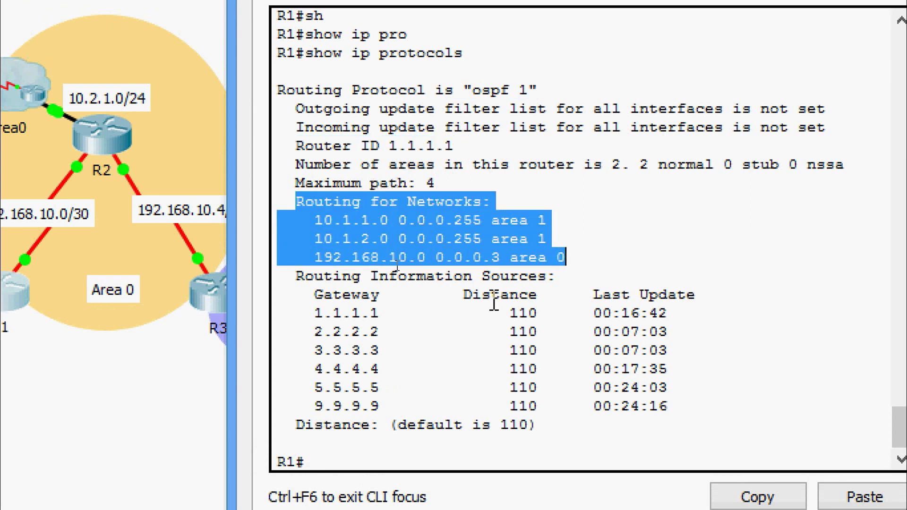
drag(472, 312, 470, 338)
click(369, 450)
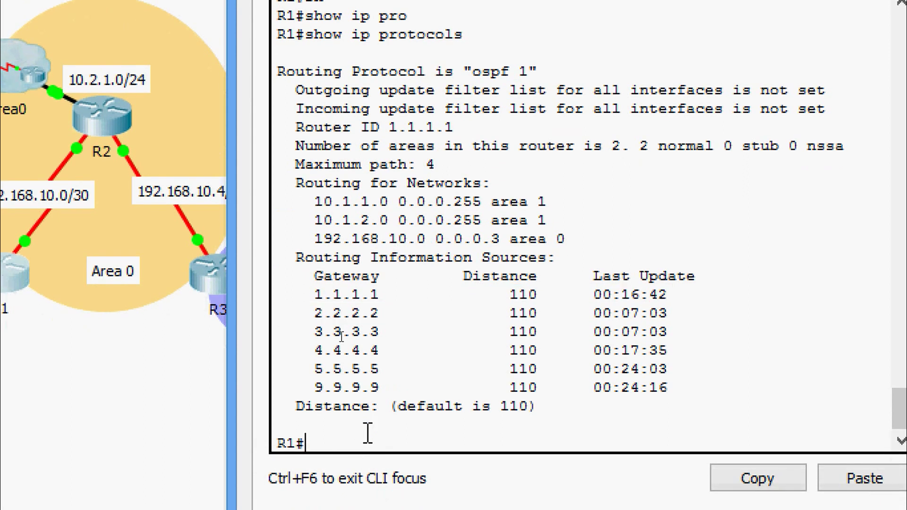
Run show ip route on R1 and page through the full routing table
text(sh)
key(Tab)
text(ip rou)
key(Tab)
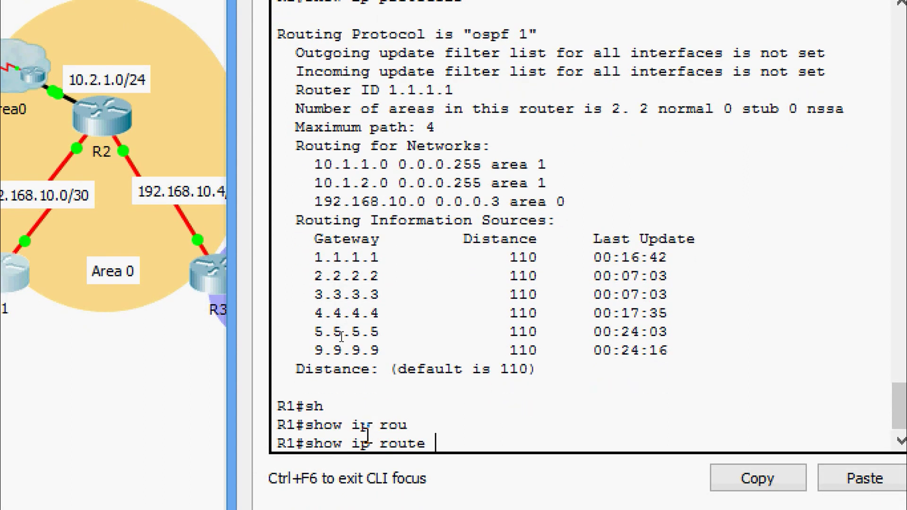
key(Return)
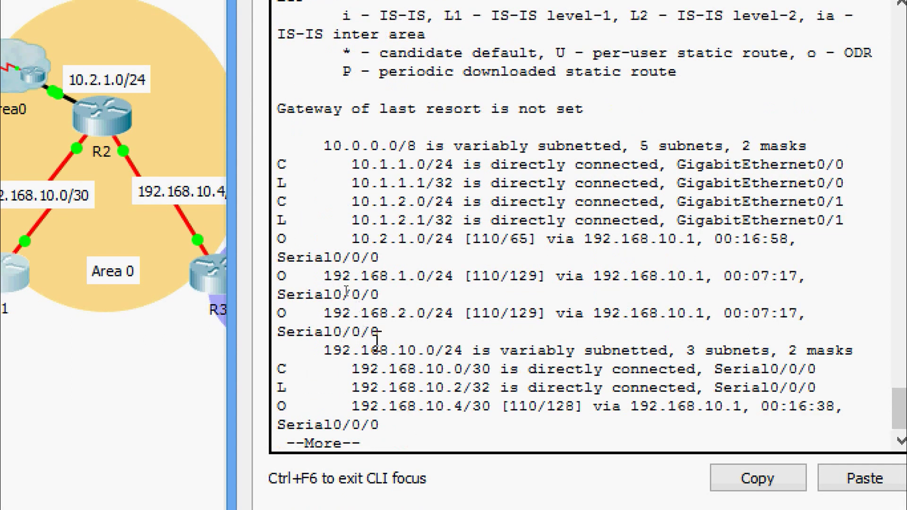
key(space)
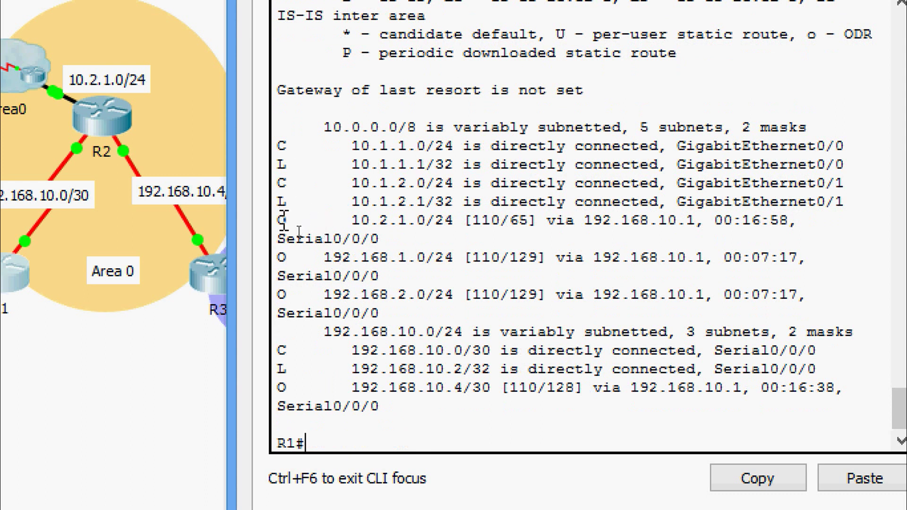
Highlight the OSPF routes to 10.2.1.0/24, 192.168.1.0/24, 192.168.2.0/24 and 192.168.10.4/30
drag(278, 220, 474, 222)
drag(279, 257, 593, 258)
drag(279, 295, 556, 295)
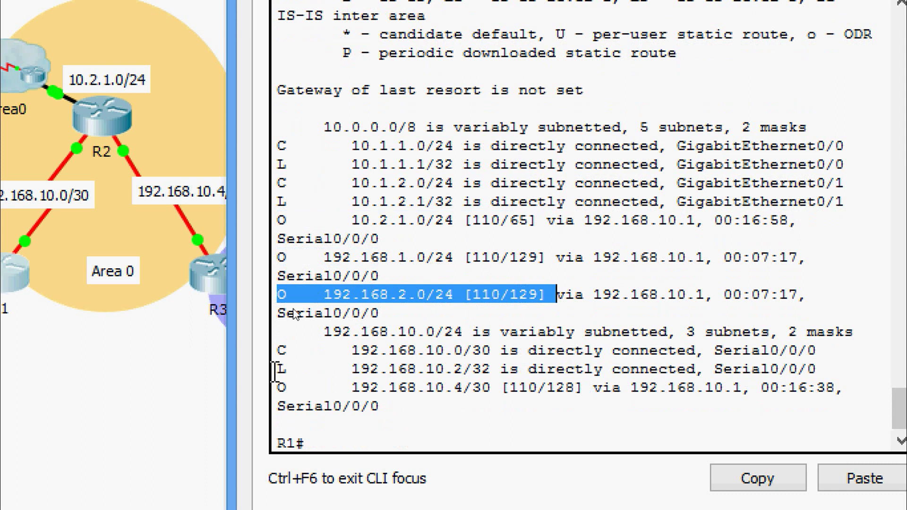
drag(278, 388, 348, 442)
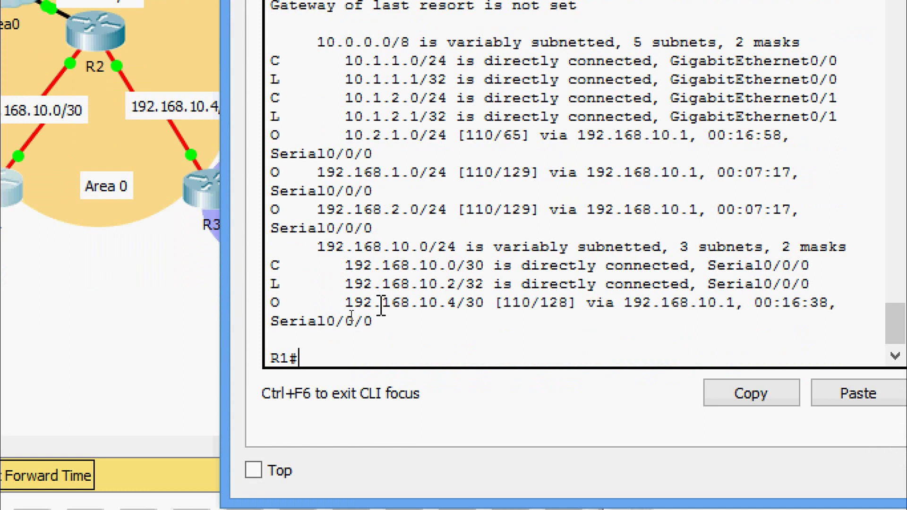
Run show ip ospf database on R1 and page through the area 0 and area 1 LSAs
text(sh)
key(Tab)
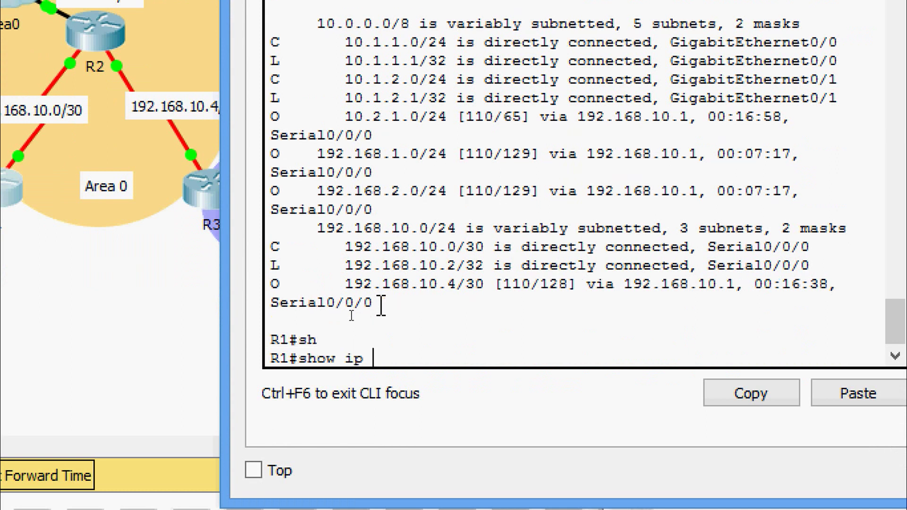
text(ip os)
key(Tab)
text(da)
key(Tab)
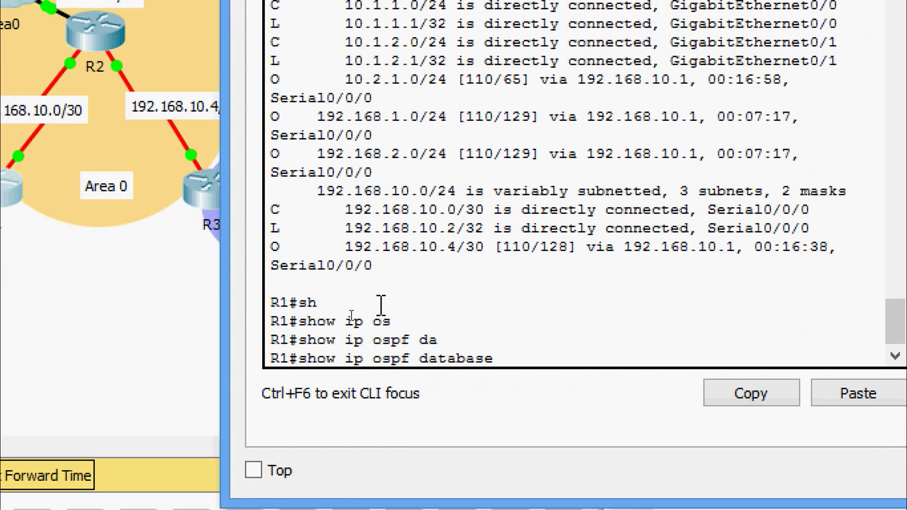
key(Return)
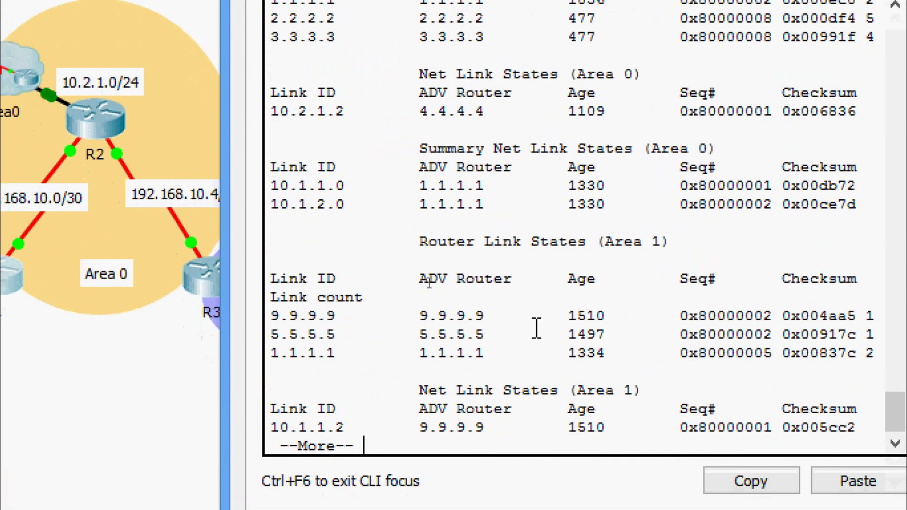
key(Return)
key(Return)
key(Return)
key(Return)
key(Return)
key(Return)
key(Return)
key(Return)
key(Return)
key(Return)
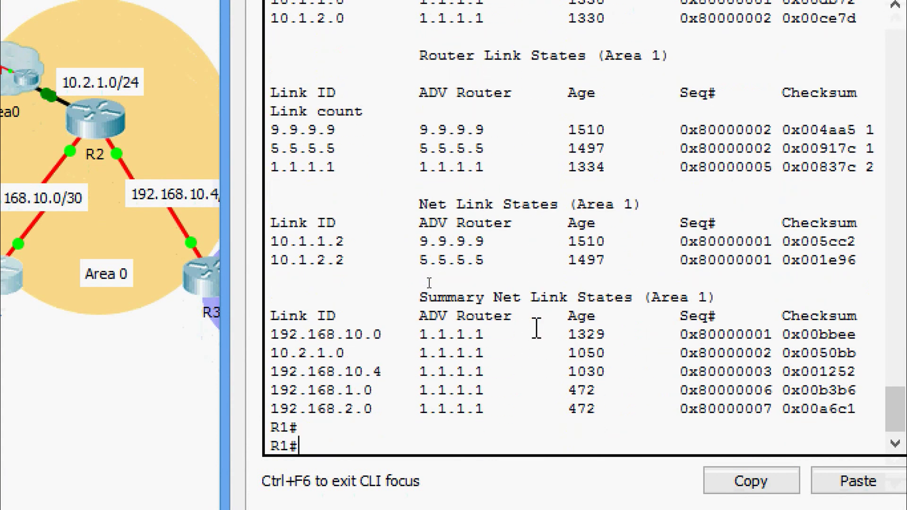
text(sh)
key(Tab)
Run show ip ospf interface on R1 and page through the Serial0/0/0 and GigabitEthernet entries
text(ip os)
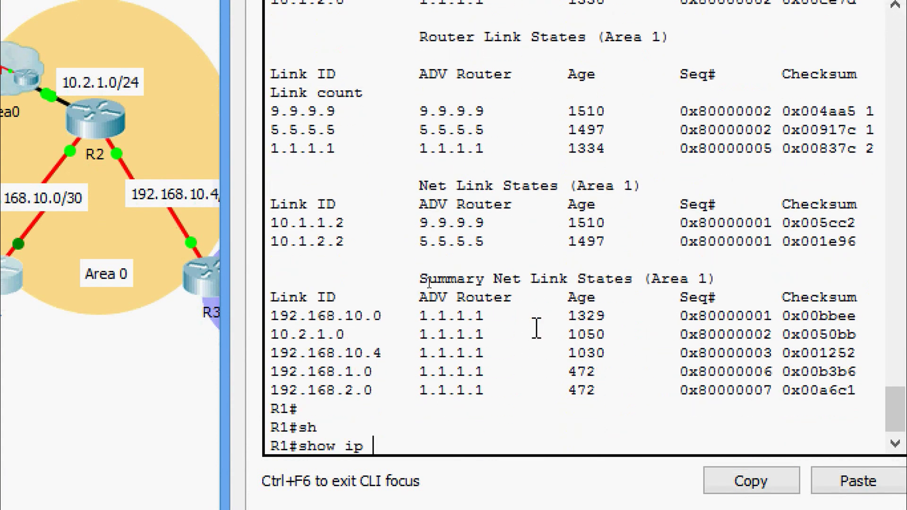
key(Tab)
text(int)
key(Tab)
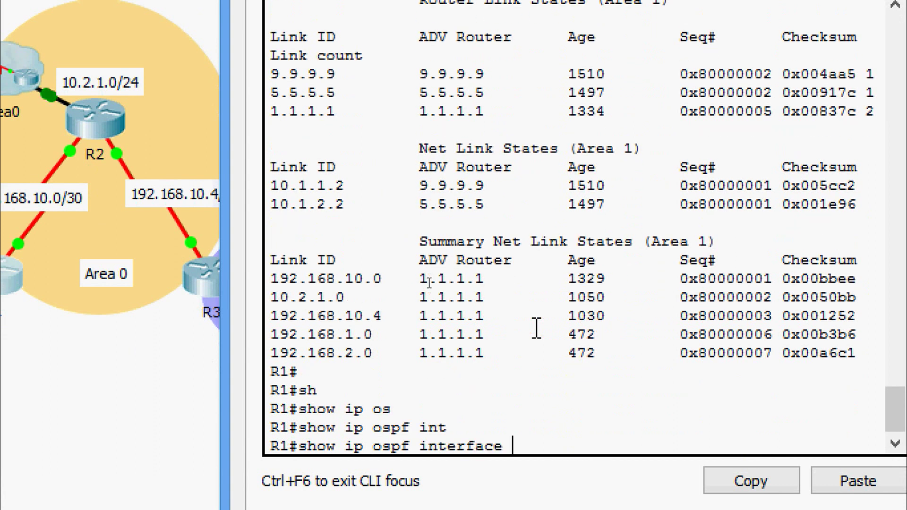
key(Return)
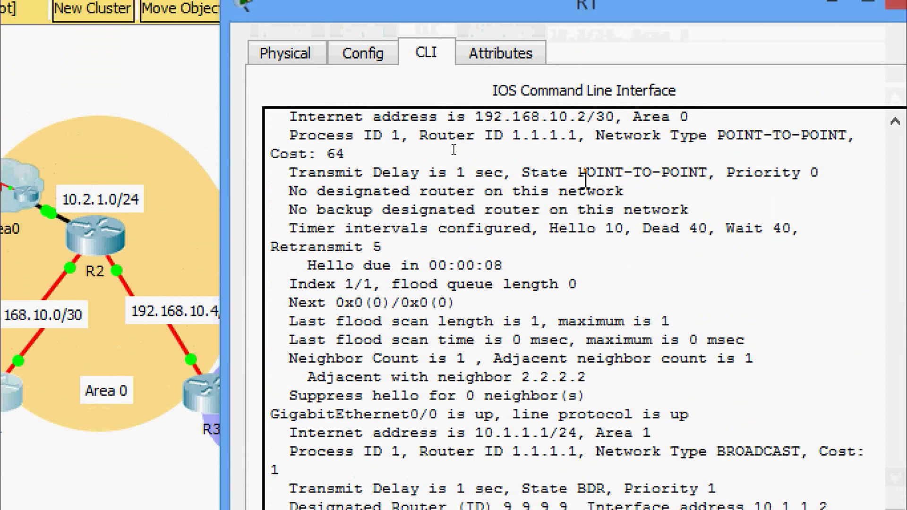
scroll(453, 150, up, 2)
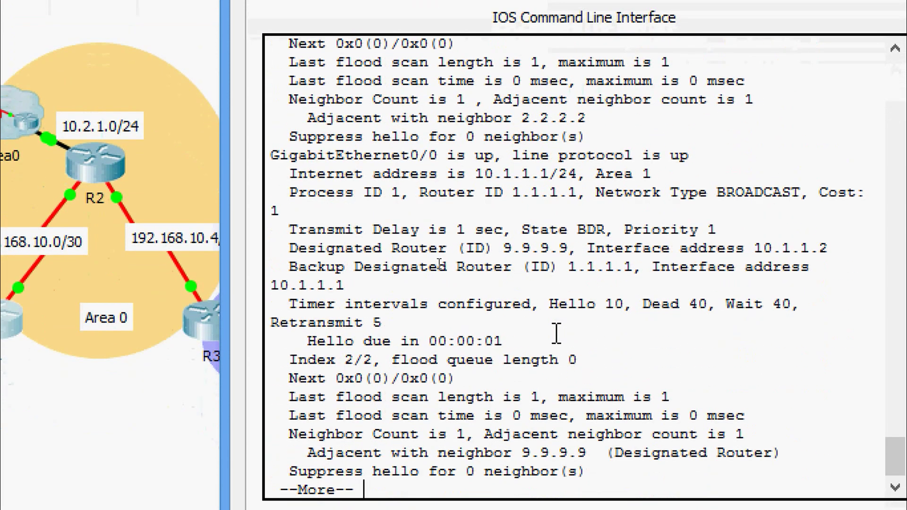
key(space)
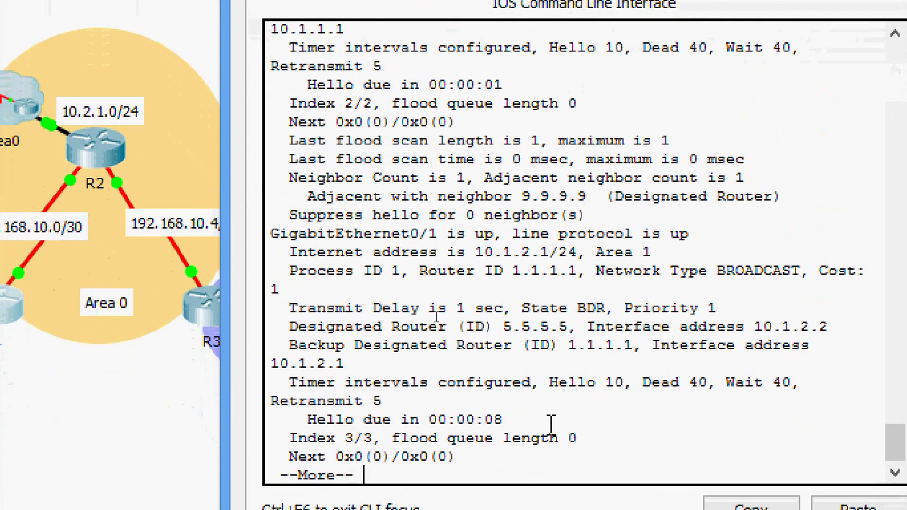
key(Return)
key(Return)
key(Return)
key(Return)
key(Return)
key(Return)
key(Return)
key(Return)
key(Return)
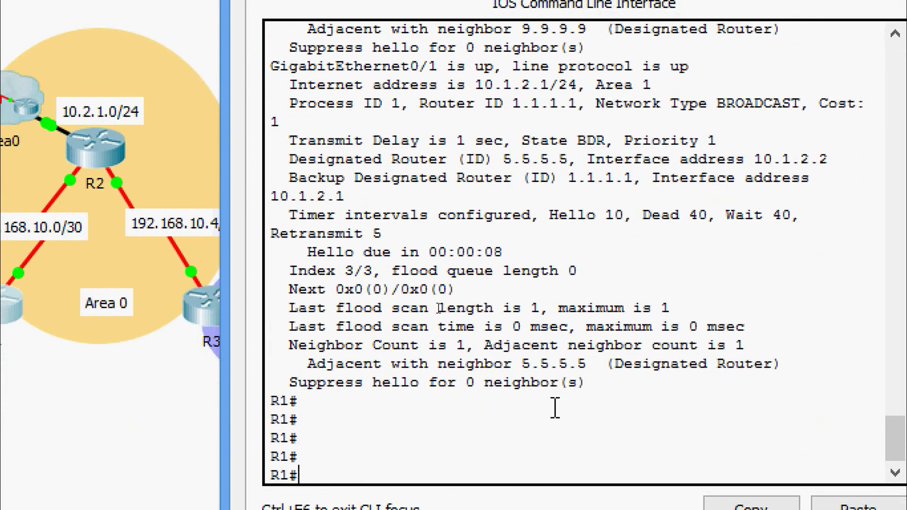
Run show ip ospf neighbor on R1 and highlight the FULL neighbors 2.2.2.2, 9.9.9.9, 5.5.5.5
text(sh)
key(Tab)
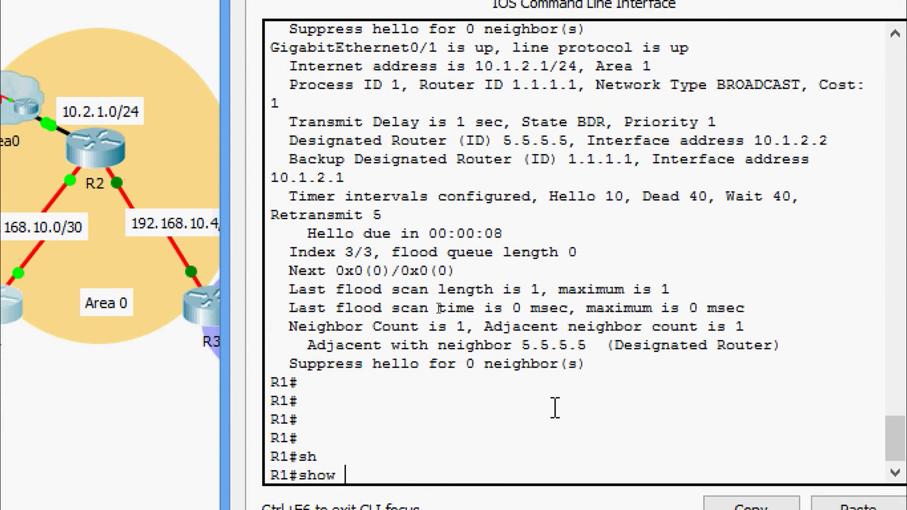
text(ip os)
key(Tab)
text(n)
key(Tab)
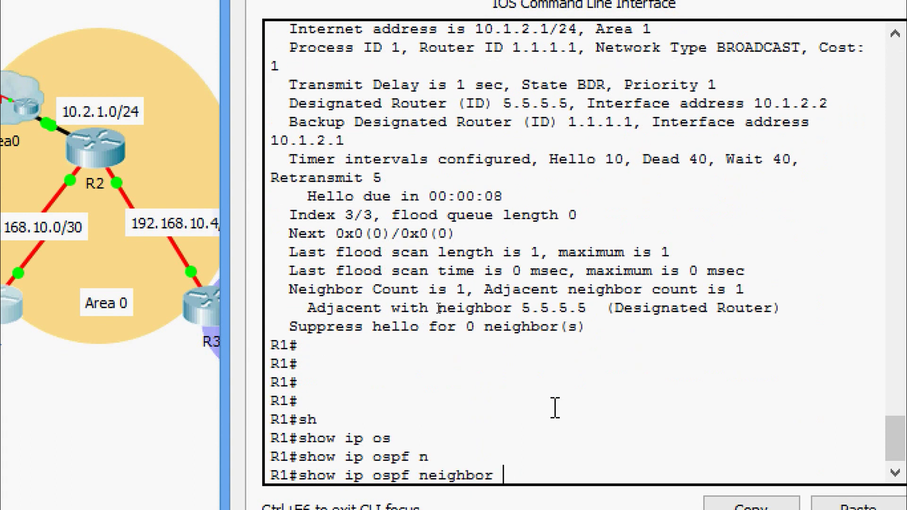
key(Return)
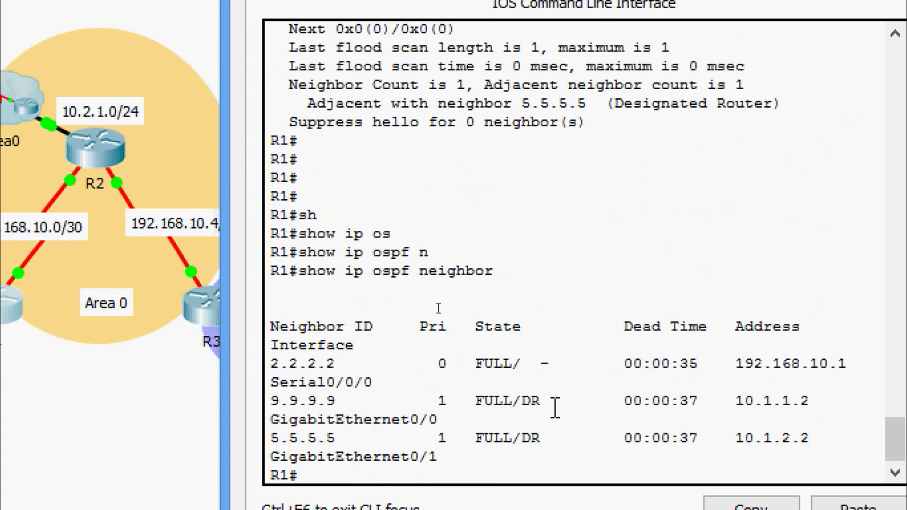
key(Return)
key(Return)
key(Return)
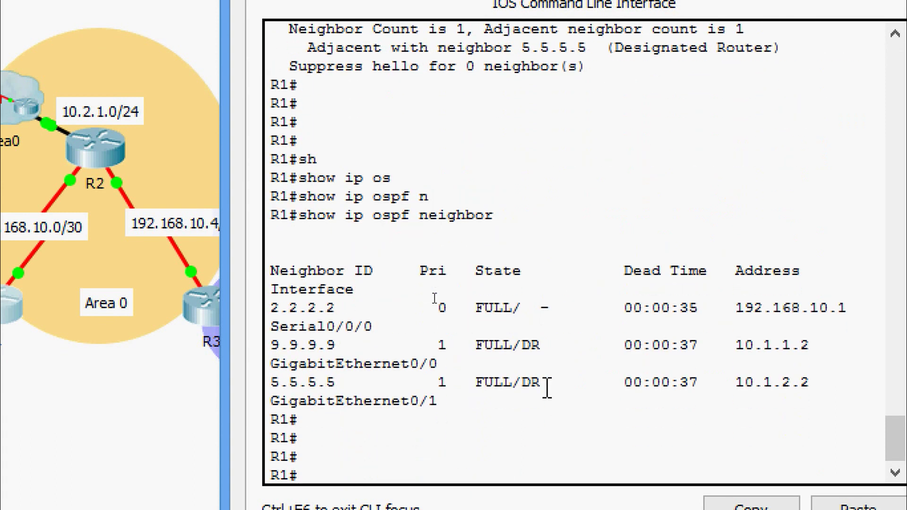
drag(275, 278, 843, 398)
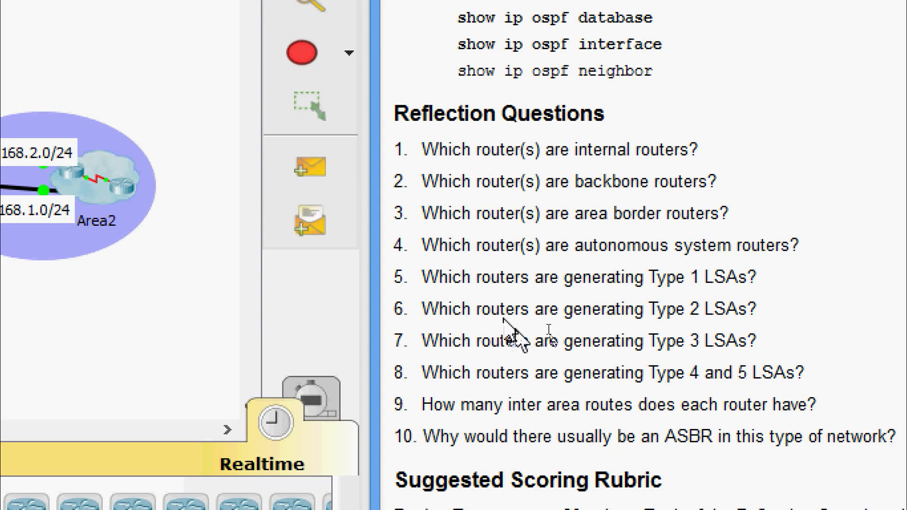
triple_click(522, 268)
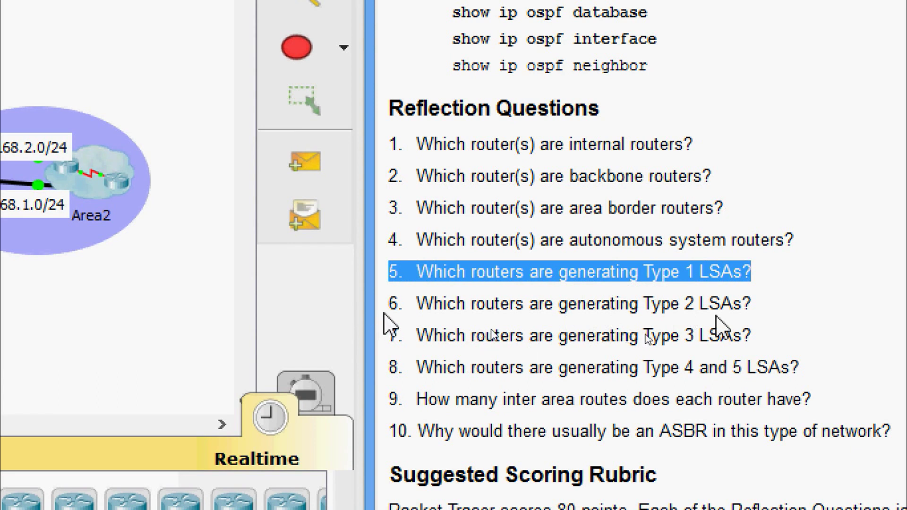
click(394, 304)
drag(394, 304, 757, 309)
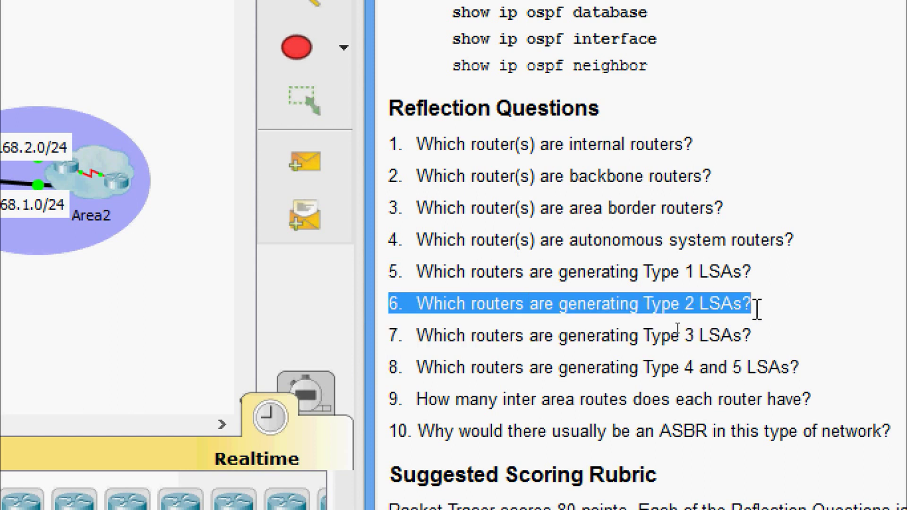
triple_click(731, 331)
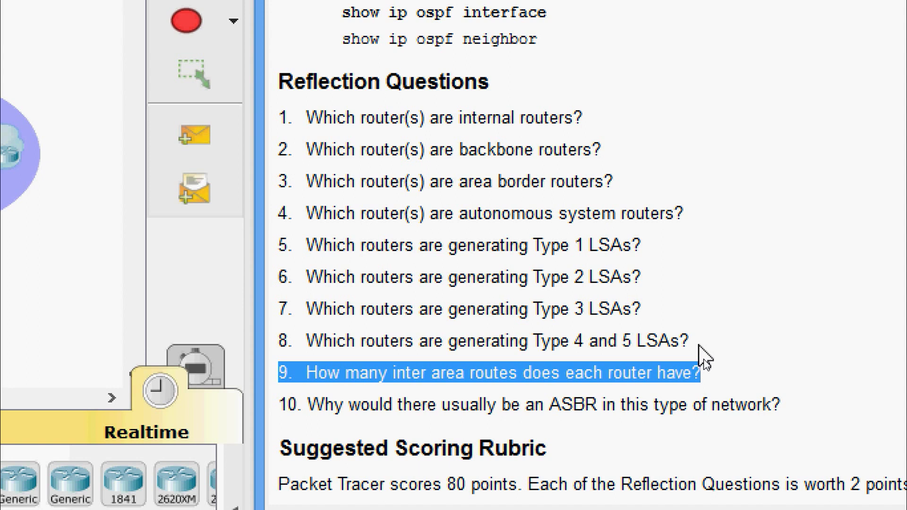
Highlight reflection question 10 about an ASBR in the activity instructions
drag(278, 405, 781, 404)
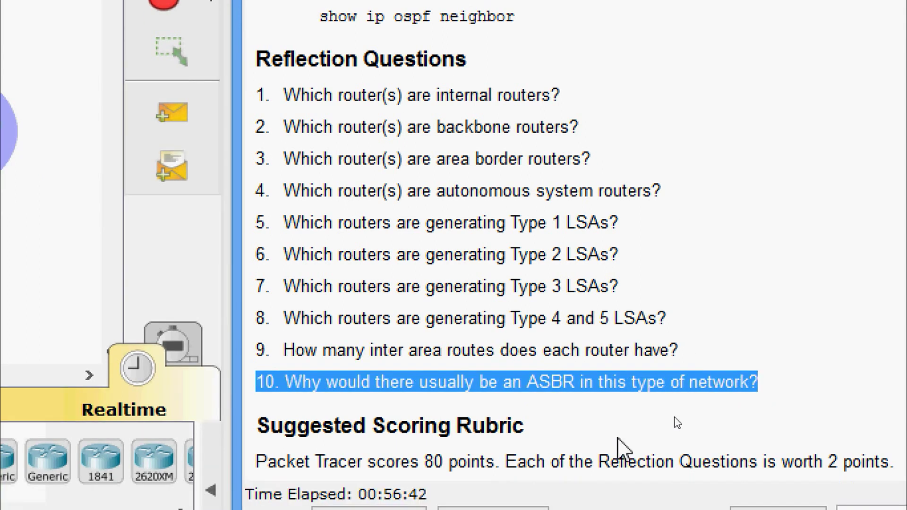